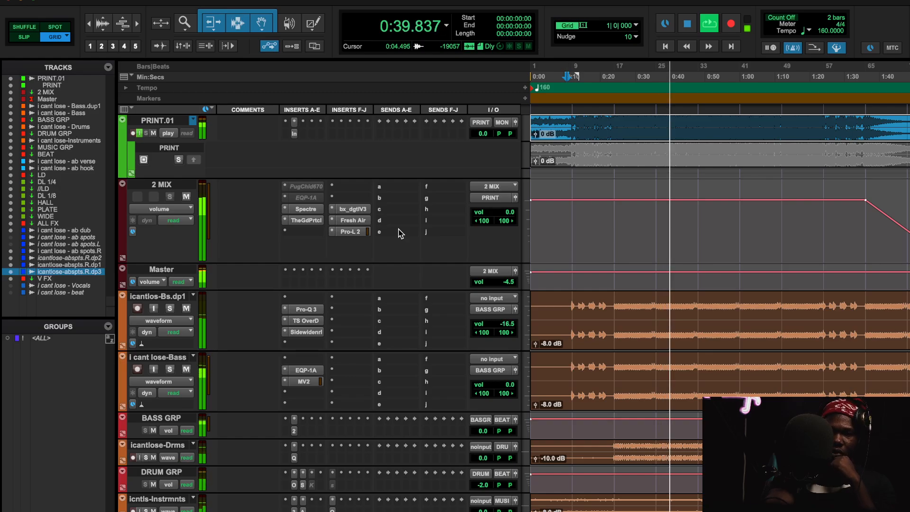
Stop playback and replace the plug-in in the 2 MIX track's insert A with UADx SSL G Bus Compressor (stereo).
key(space)
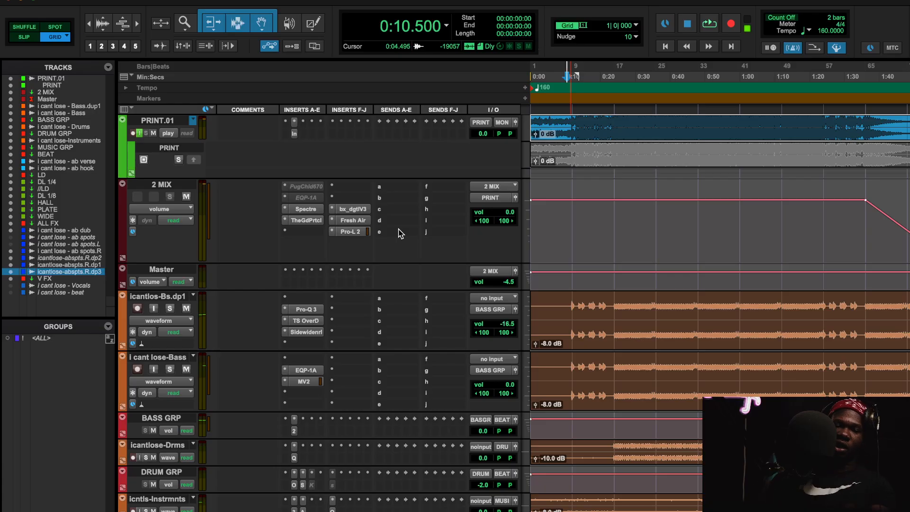
click(303, 190)
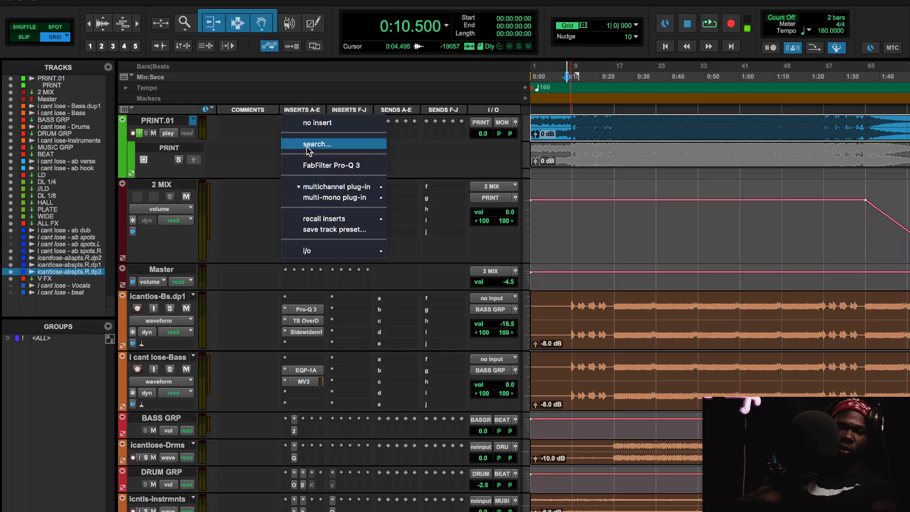
text(ssl)
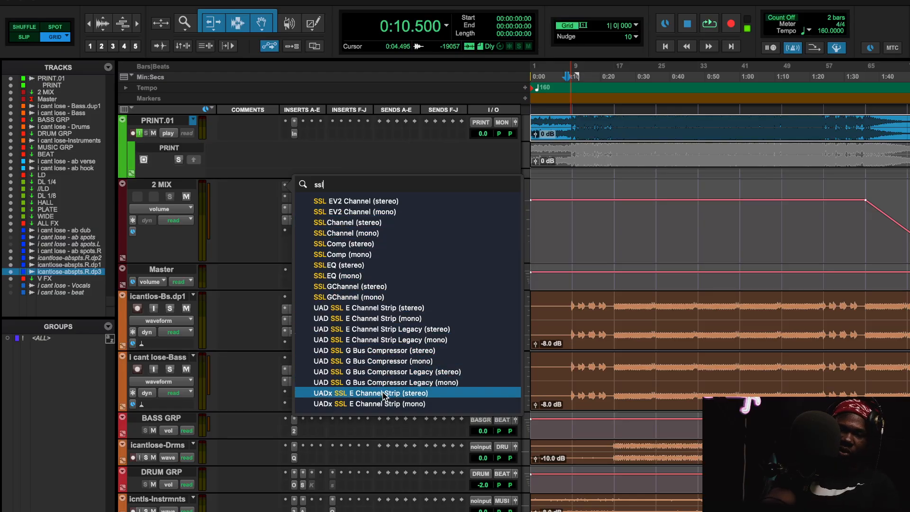
text( bu)
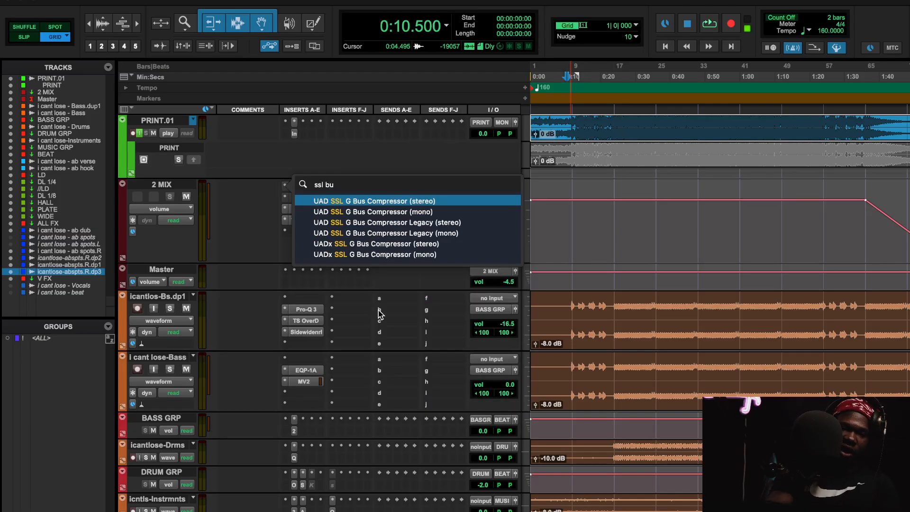
click(379, 246)
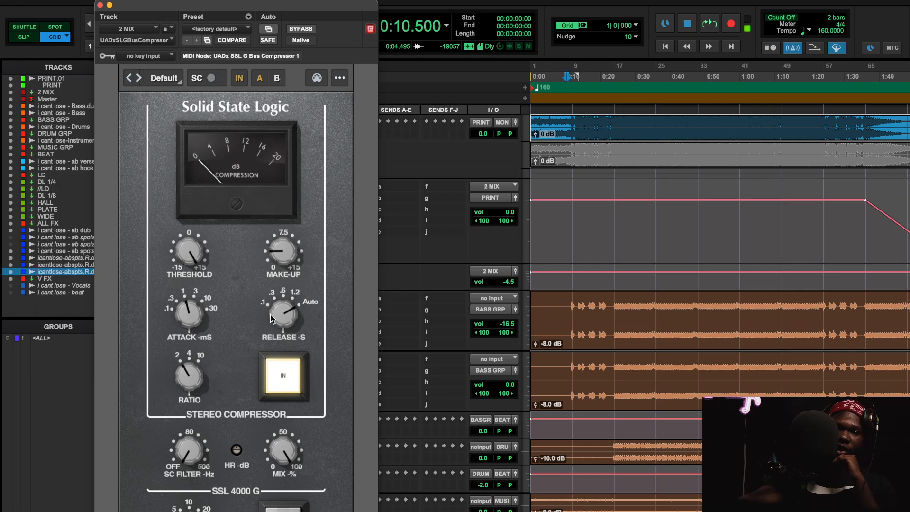
Set the compressor's make-up to 0, attack to 30 ms, release to .1 s and ratio to 4.
drag(286, 237, 335, 340)
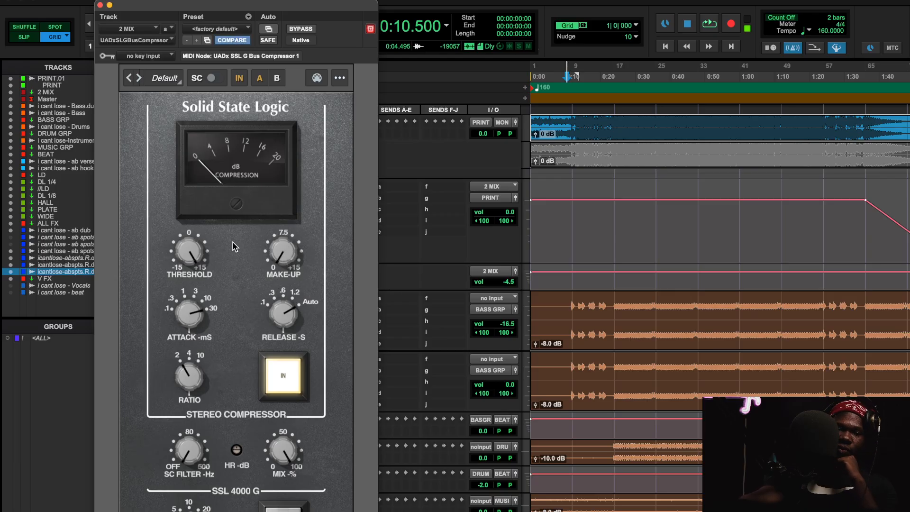
drag(279, 303, 330, 461)
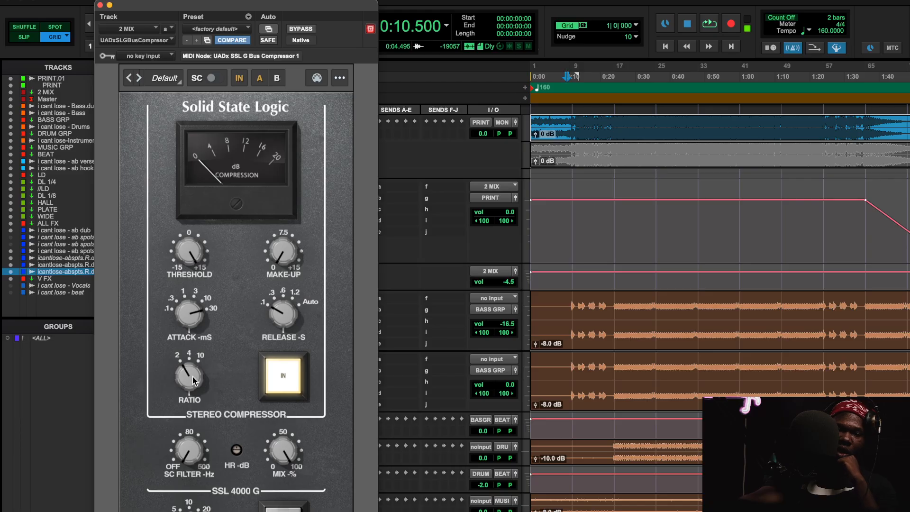
drag(203, 361, 199, 361)
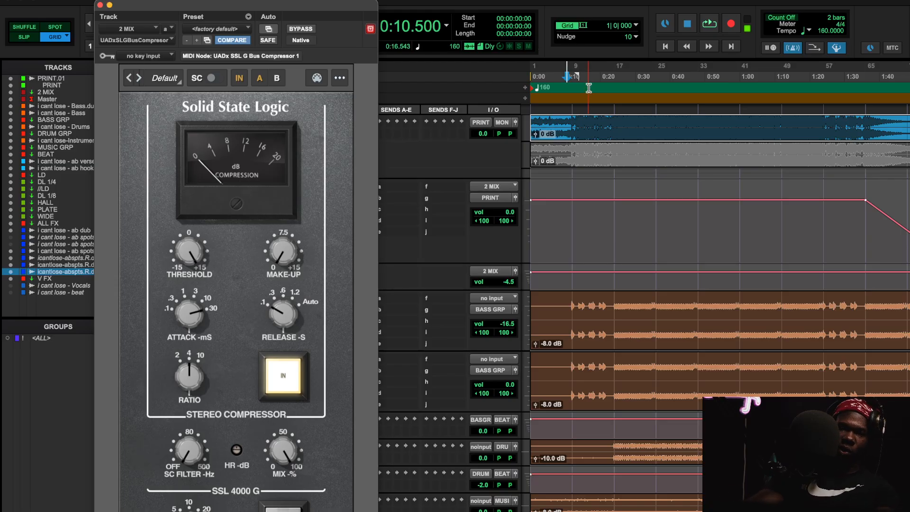
Play the song from about 0:22 and compare the mix with the compressor switched out and in.
click(613, 80)
key(space)
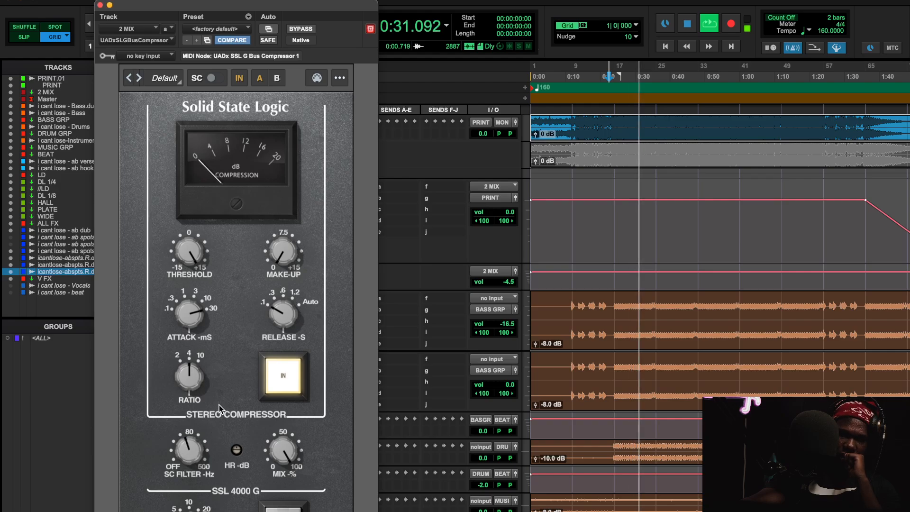
click(294, 375)
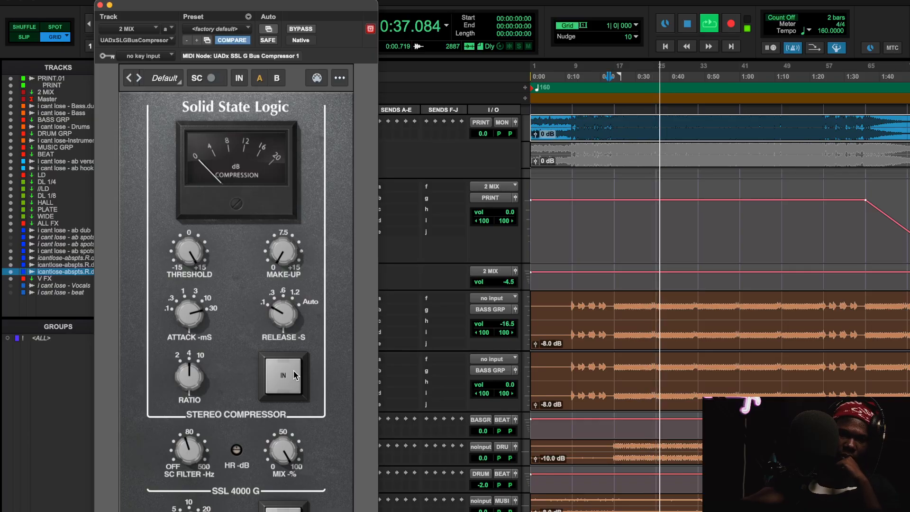
click(294, 374)
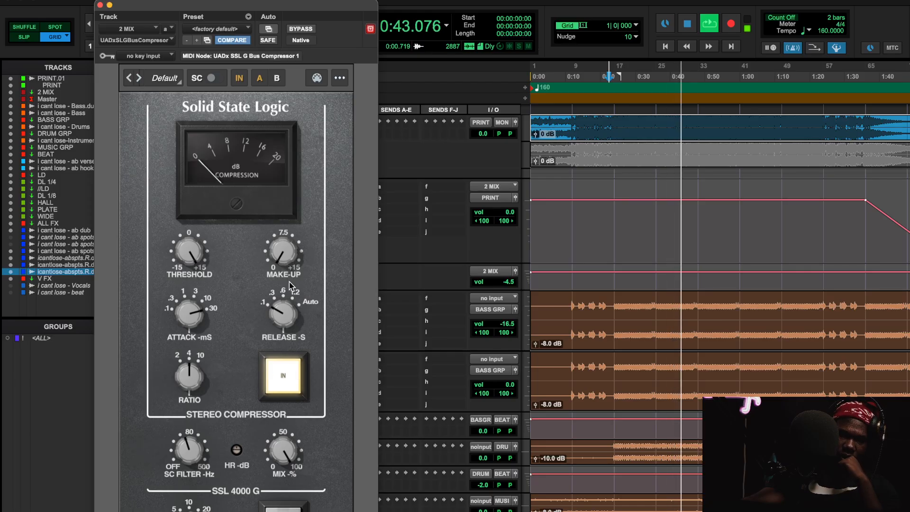
click(285, 394)
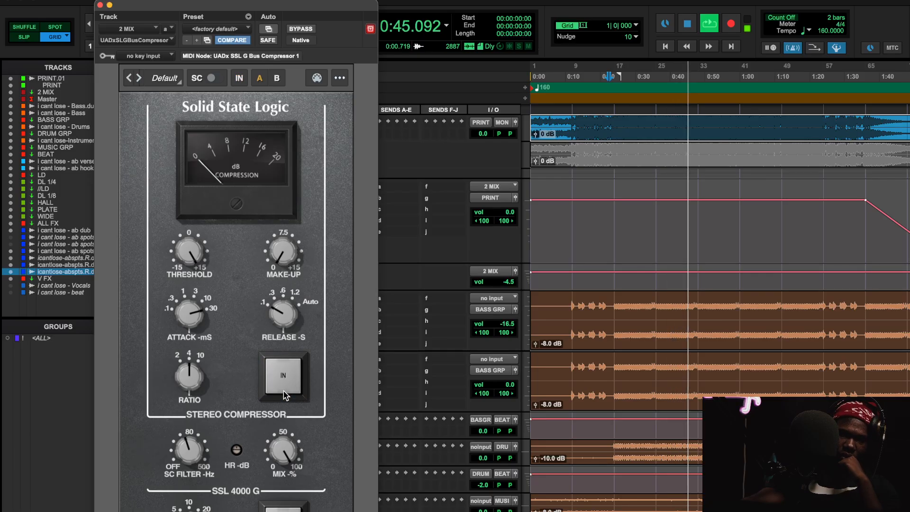
click(284, 391)
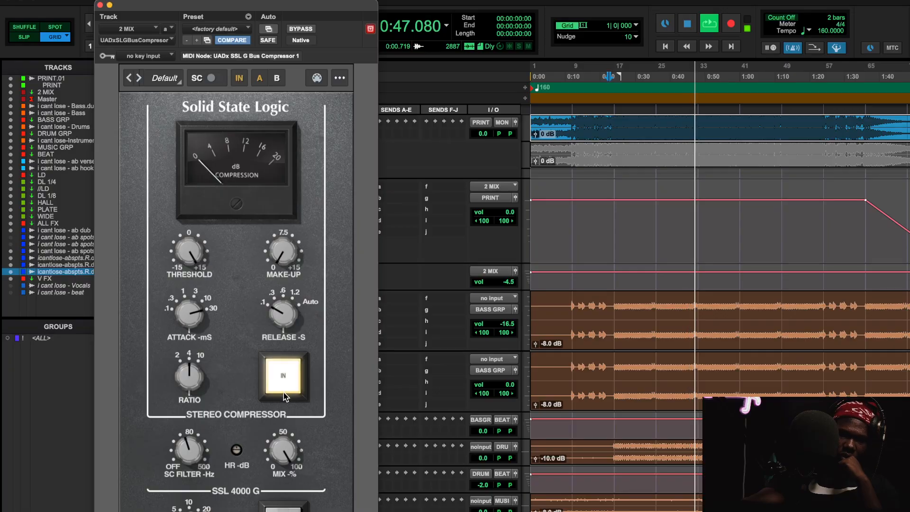
key(space)
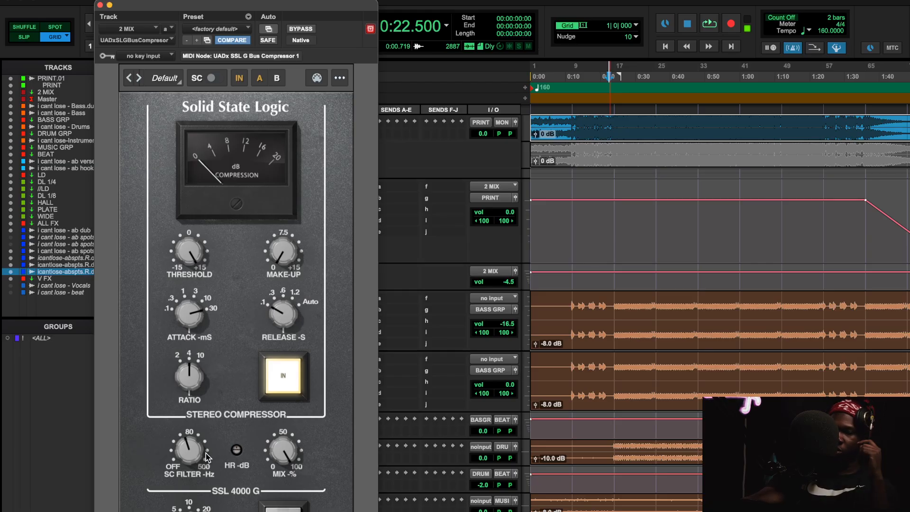
Turn the compressor's side-chain filter off and set its ratio to 2.
drag(206, 452, 206, 474)
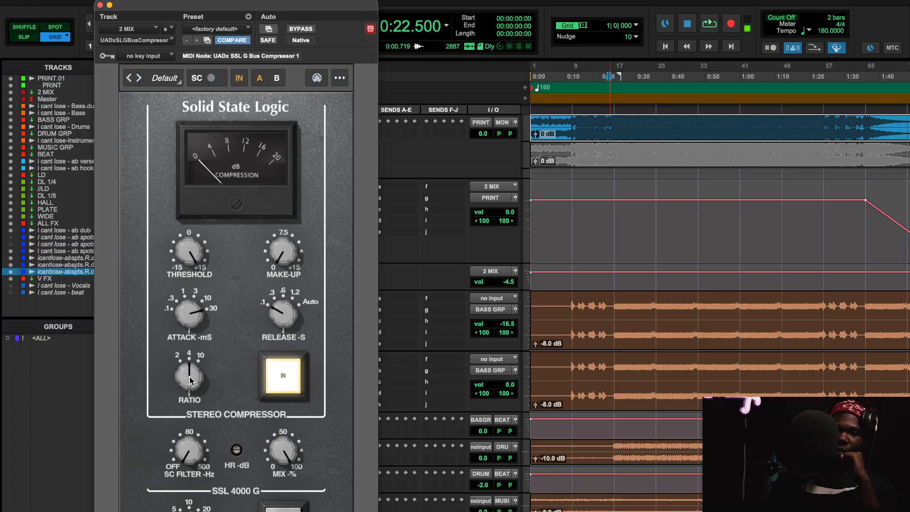
drag(191, 381, 207, 335)
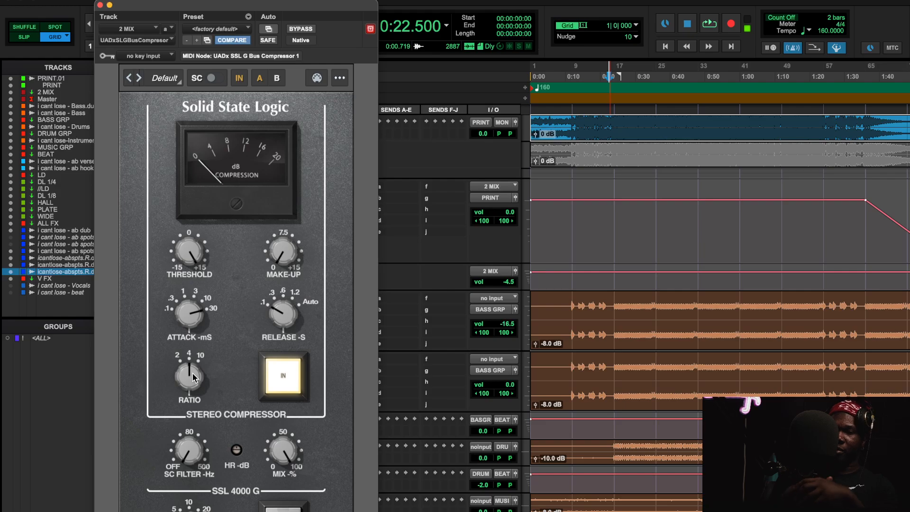
drag(194, 378, 175, 362)
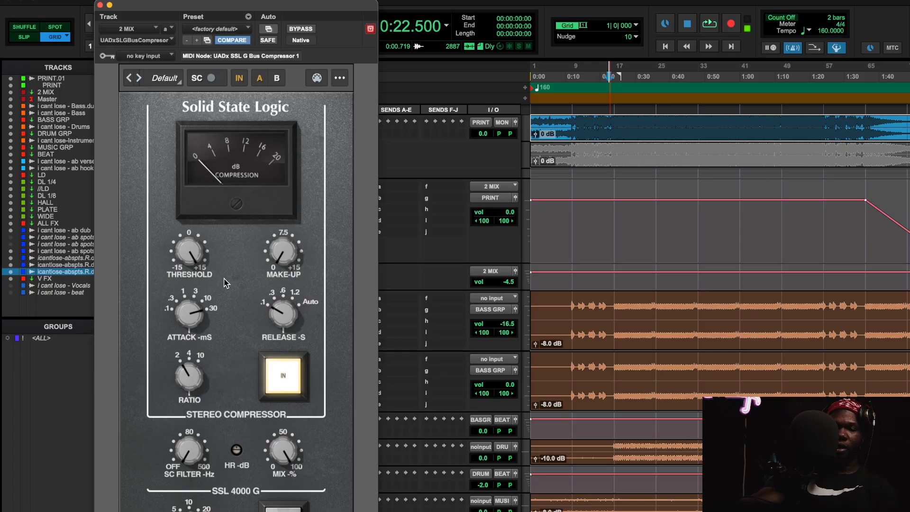
drag(199, 351, 187, 426)
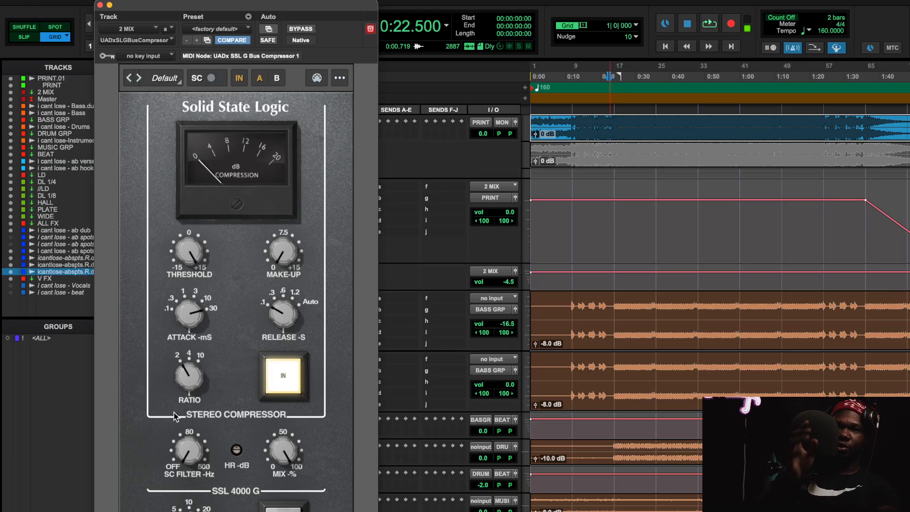
Audition the song from 0:22 with the ratio at 2 and at 4, ending on 2.
key(space)
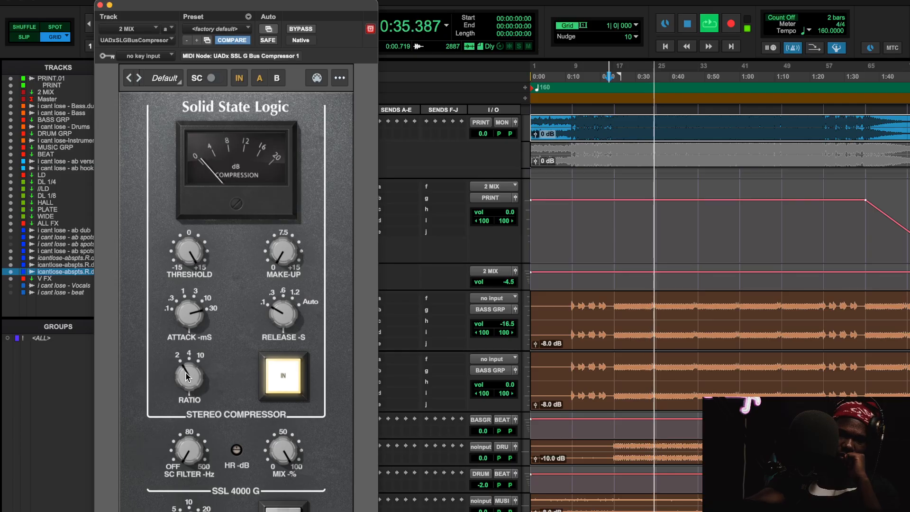
drag(185, 371, 195, 341)
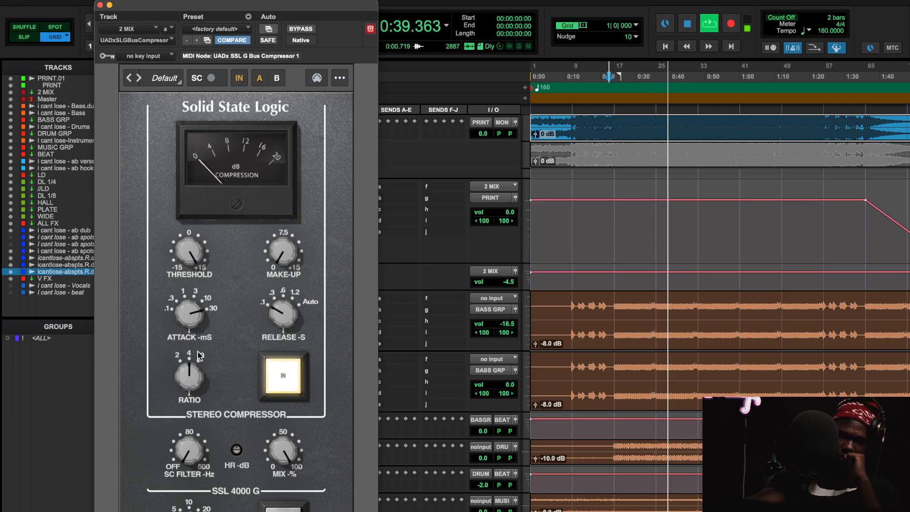
key(space)
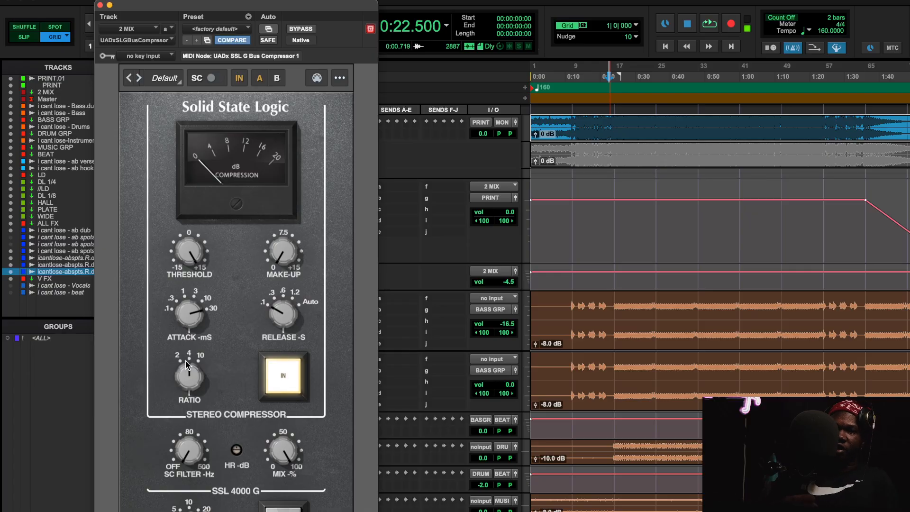
drag(188, 366, 189, 402)
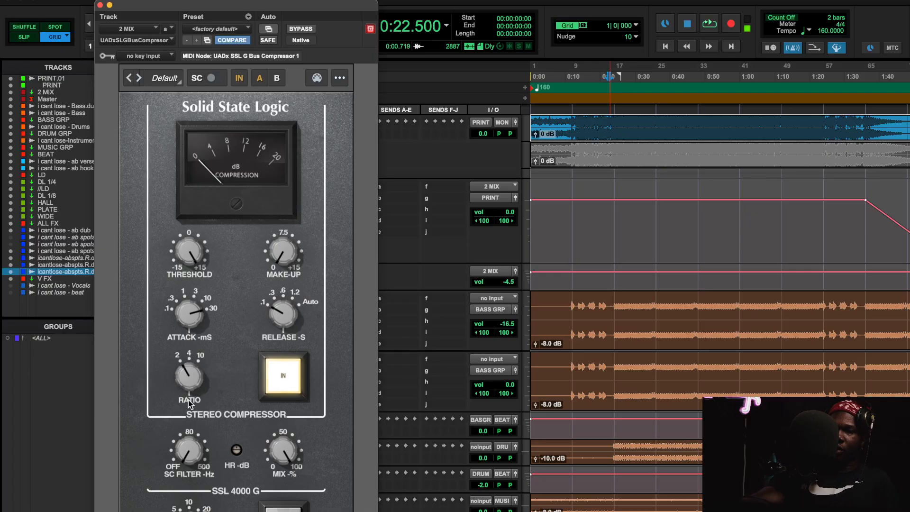
Play from 1:00 while switching the ratio between 2 and 4, and stop with it at 4.
key(space)
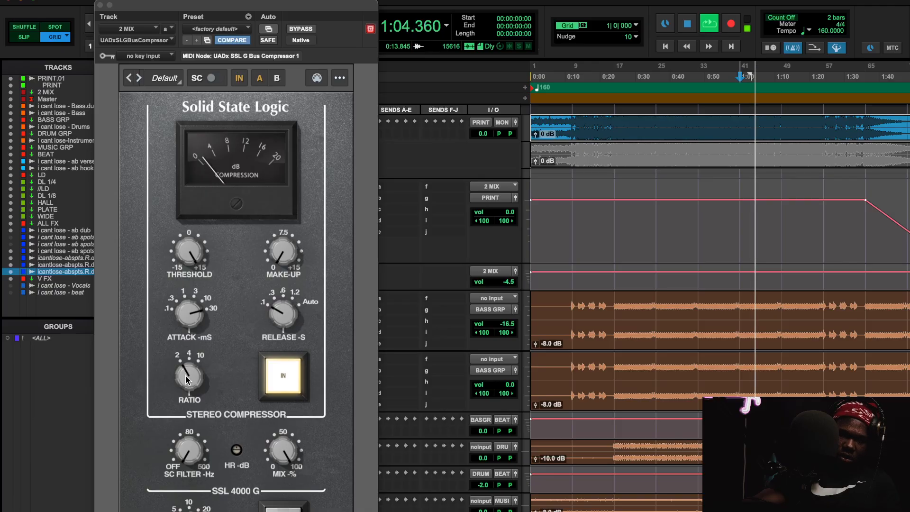
drag(187, 379, 192, 342)
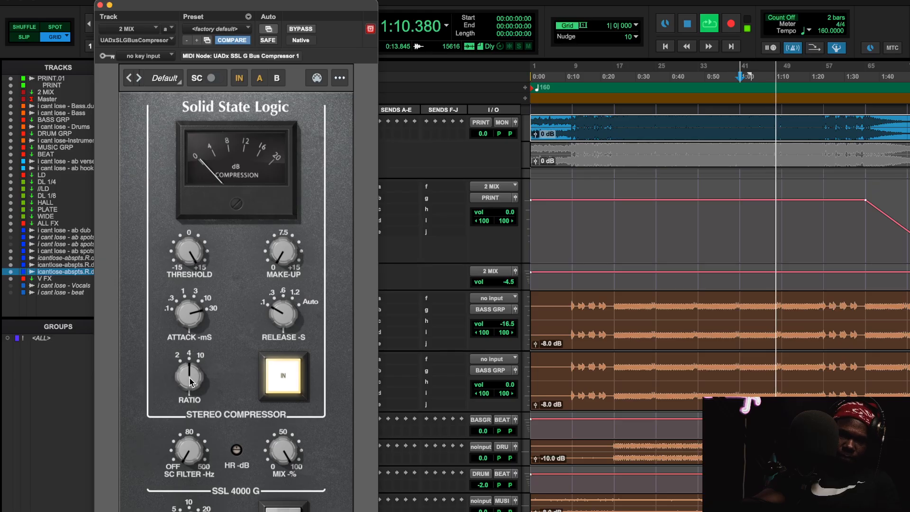
drag(192, 379, 189, 416)
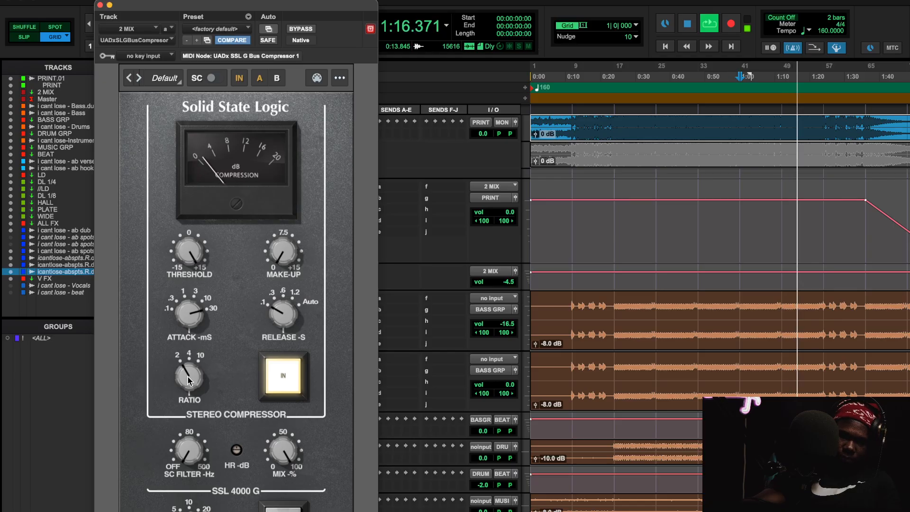
drag(188, 380, 190, 370)
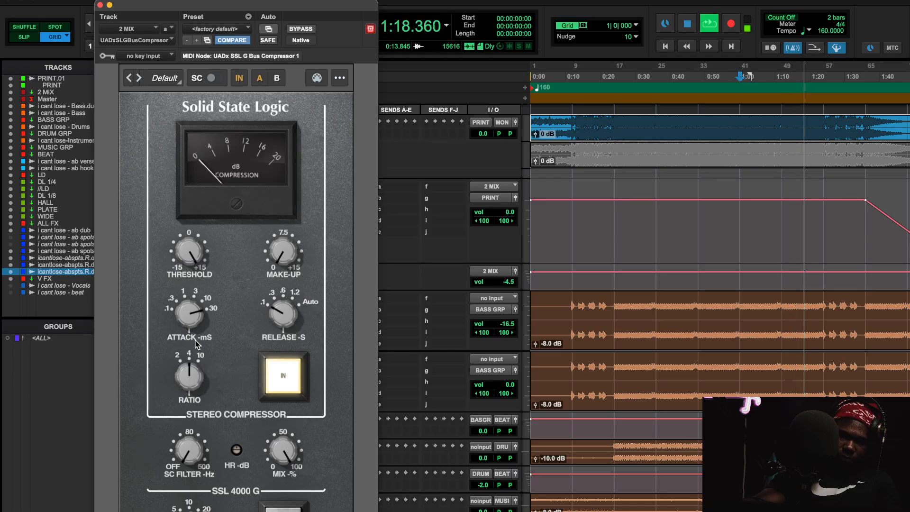
key(space)
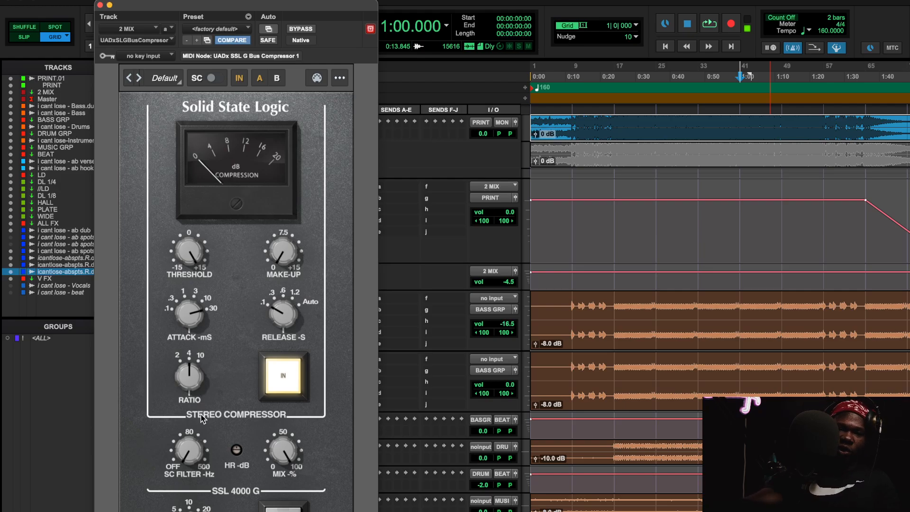
Set the ratio to 2 and briefly play the section from 1:00 to check the compression meter.
drag(201, 414, 201, 425)
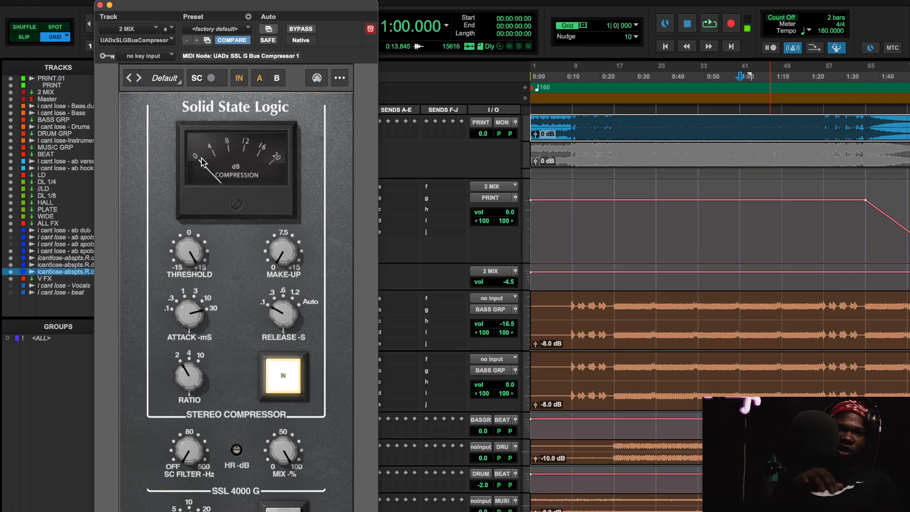
click(698, 89)
key(space)
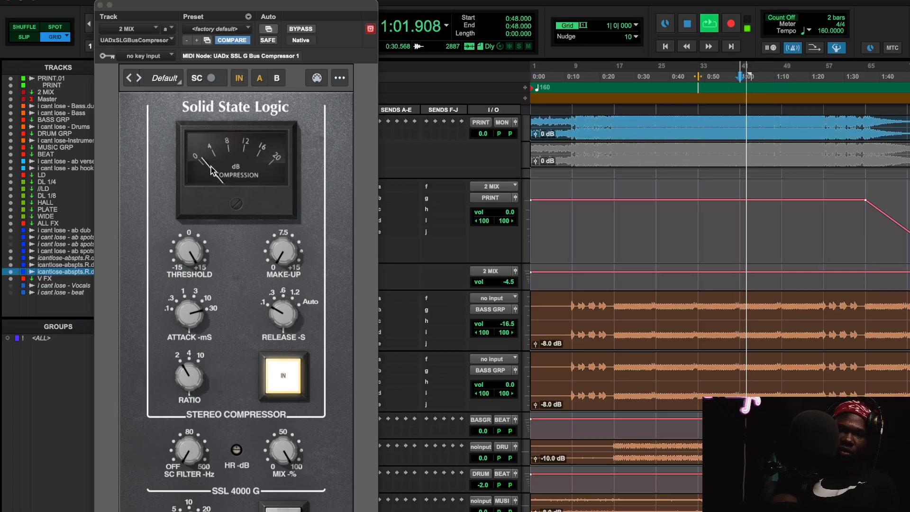
key(space)
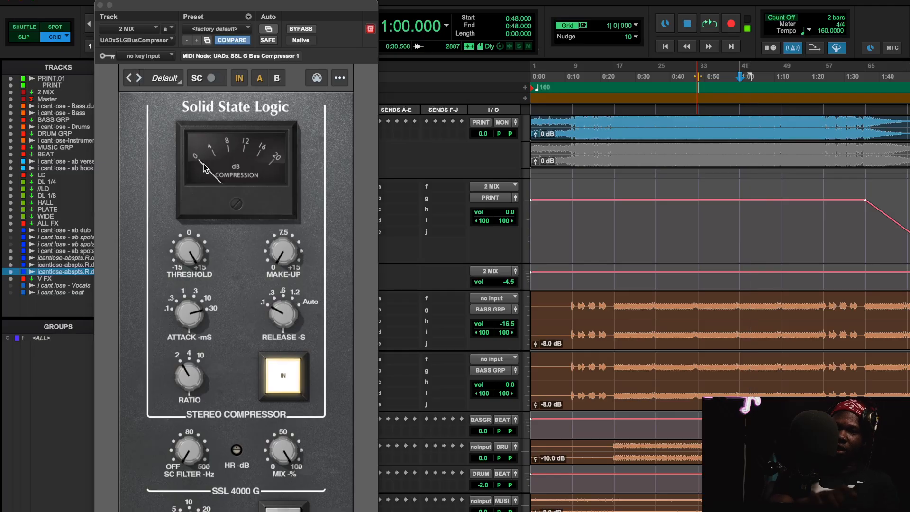
Set the ratio back to 4 and audition the section from 1:00.
drag(197, 394, 202, 356)
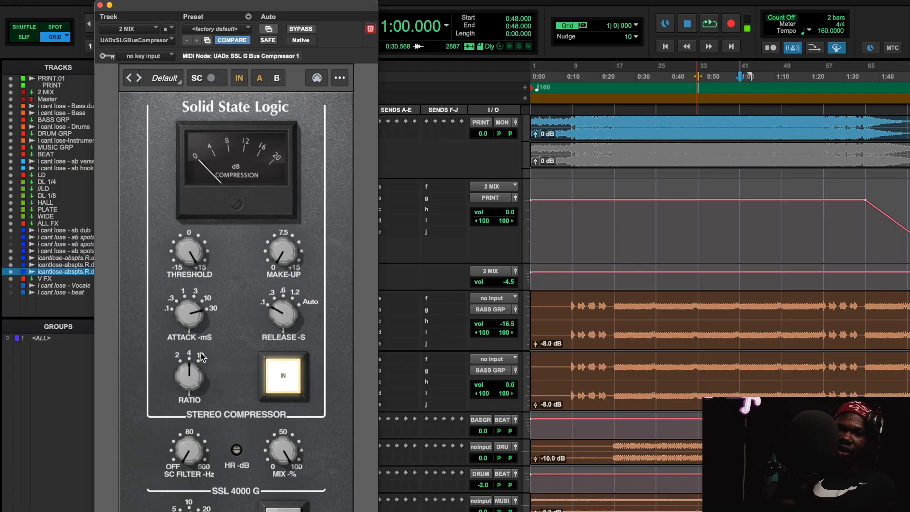
key(space)
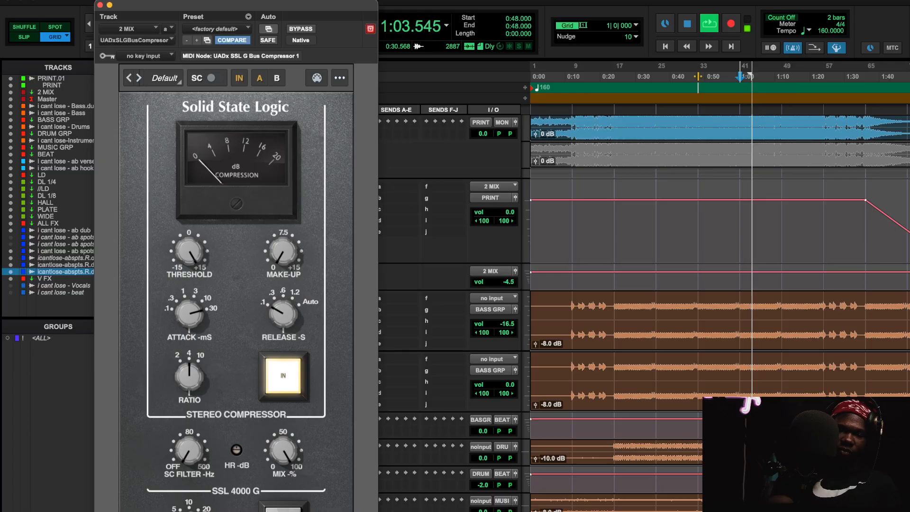
key(space)
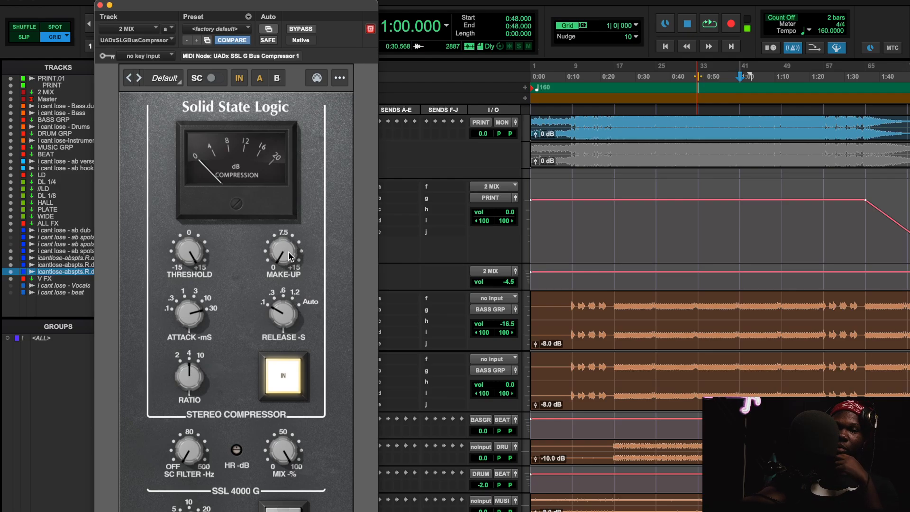
Play from 1:00 and compare the mix with the compressor switched out and in, ending with it in and playback stopped.
key(space)
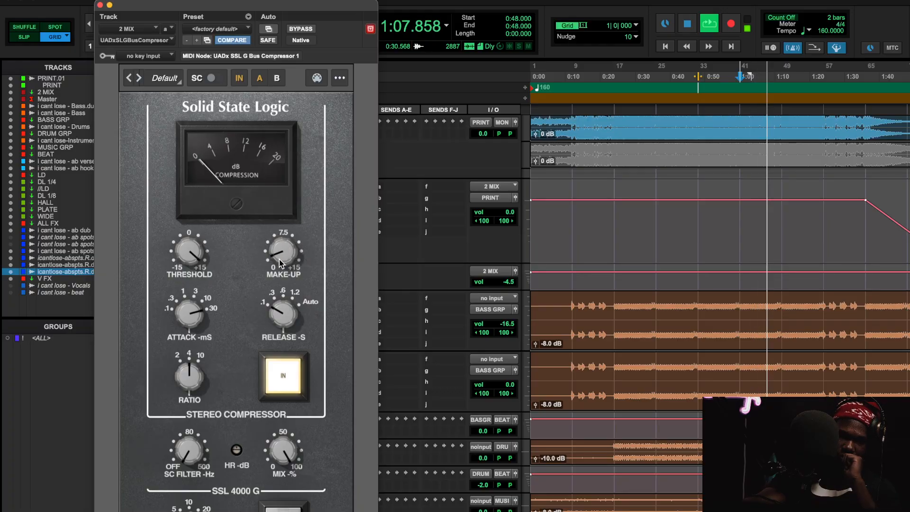
click(291, 385)
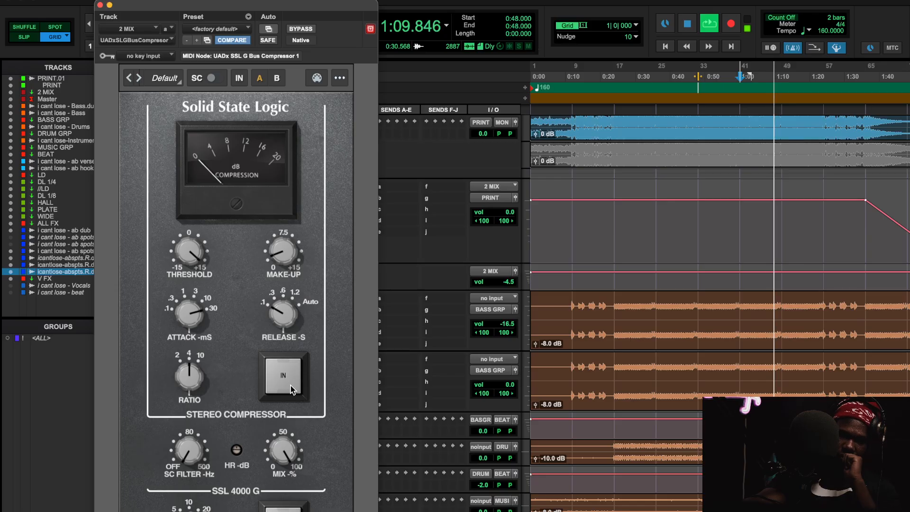
click(293, 386)
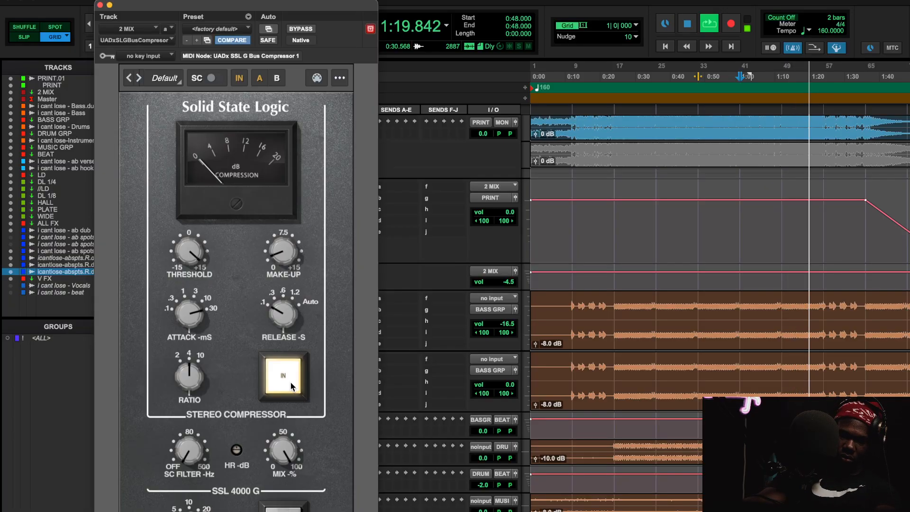
key(space)
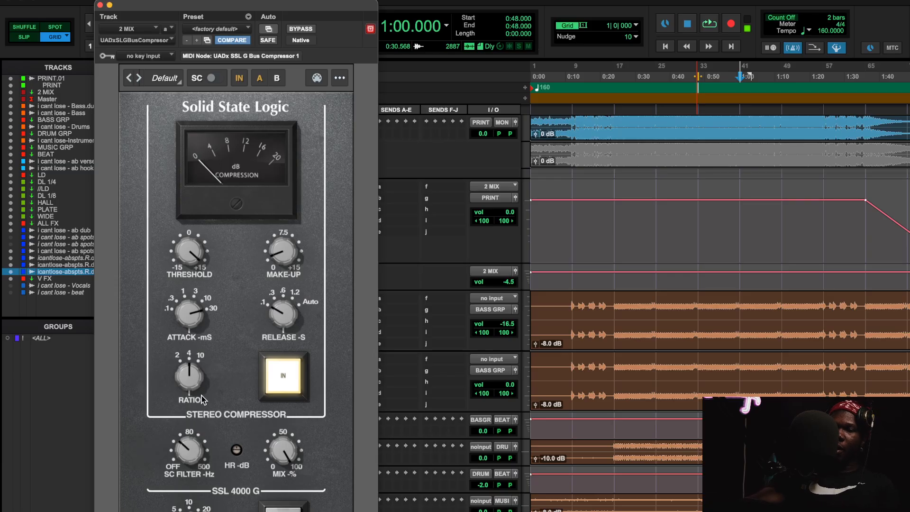
Turn the compressor's side-chain filter off and start playback from 0:24.
drag(202, 395, 221, 479)
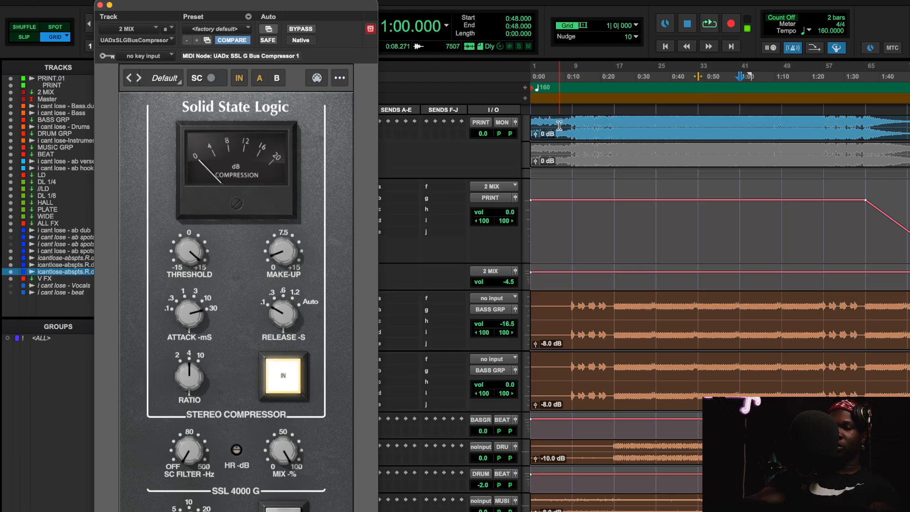
click(616, 127)
key(space)
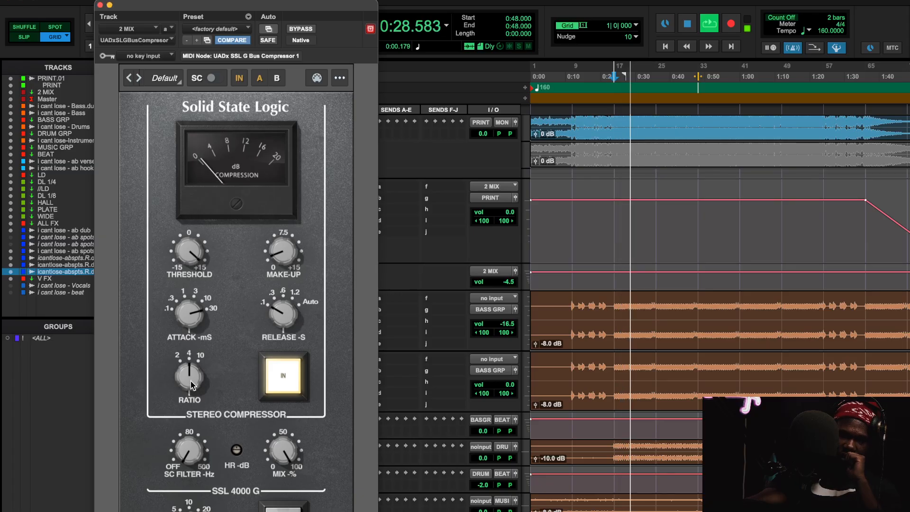
Audition the section with the ratio at 2, stop playback, return the ratio to 4 and close the compressor.
drag(192, 385, 196, 399)
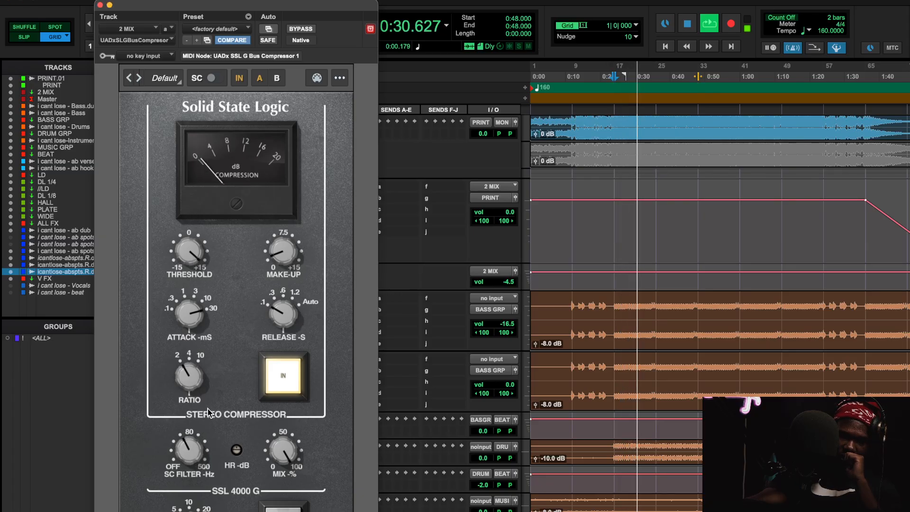
drag(191, 444, 200, 471)
key(space)
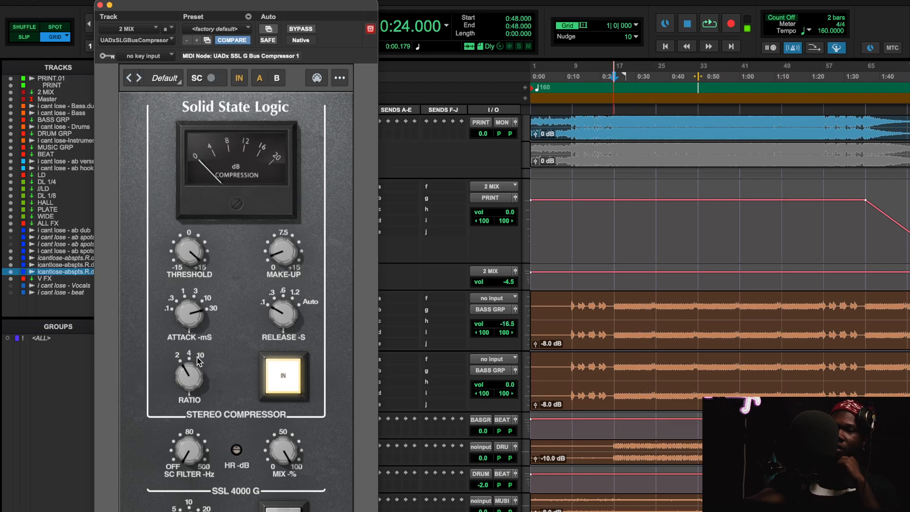
drag(199, 361, 202, 343)
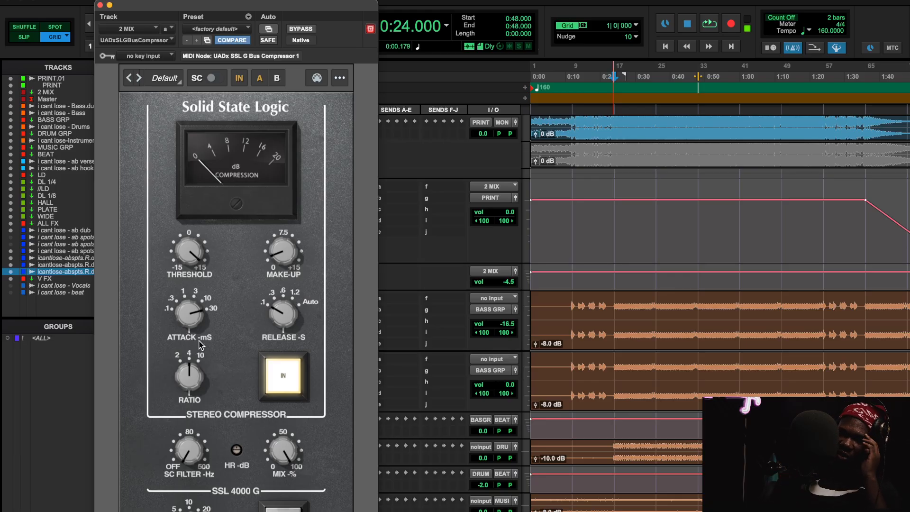
click(100, 5)
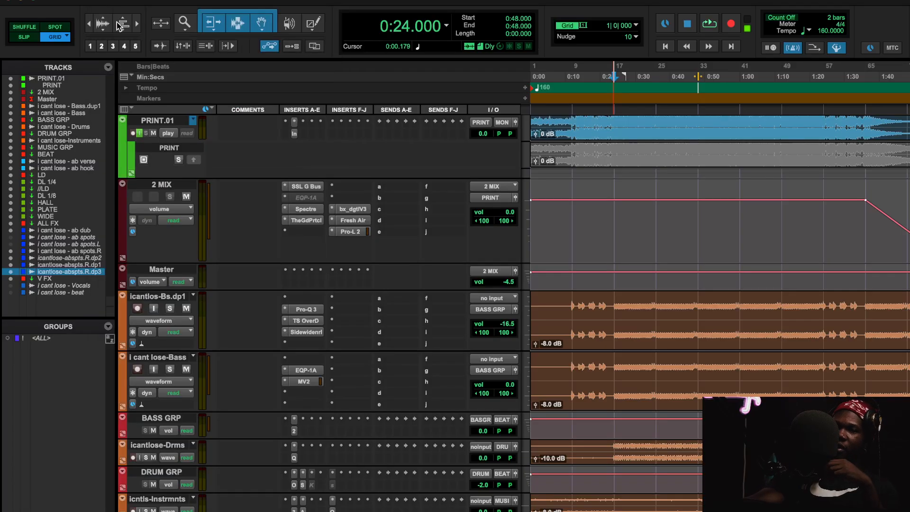
Replace the inactive EQP-1A on the 2 MIX track with the UADx Manley Massive Passive EQ (stereo).
click(287, 200)
click(298, 154)
text(m)
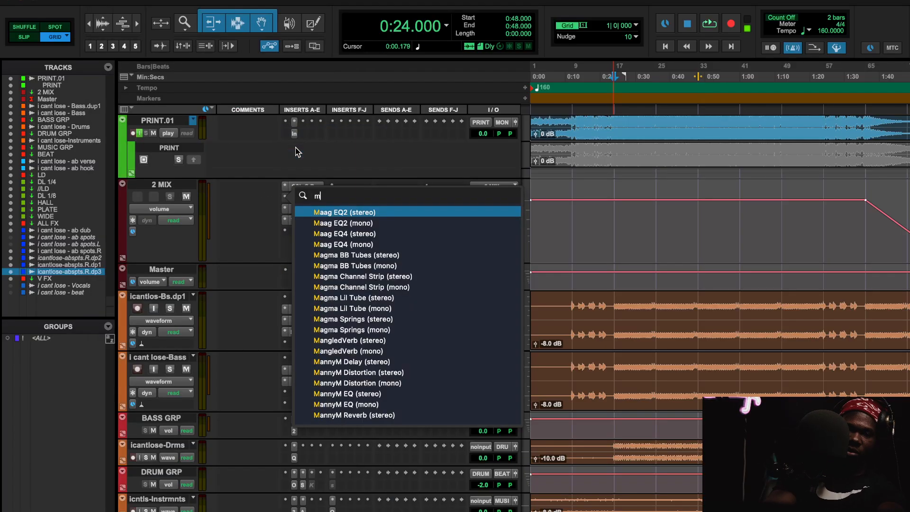
key(BackSpace)
text(passiv)
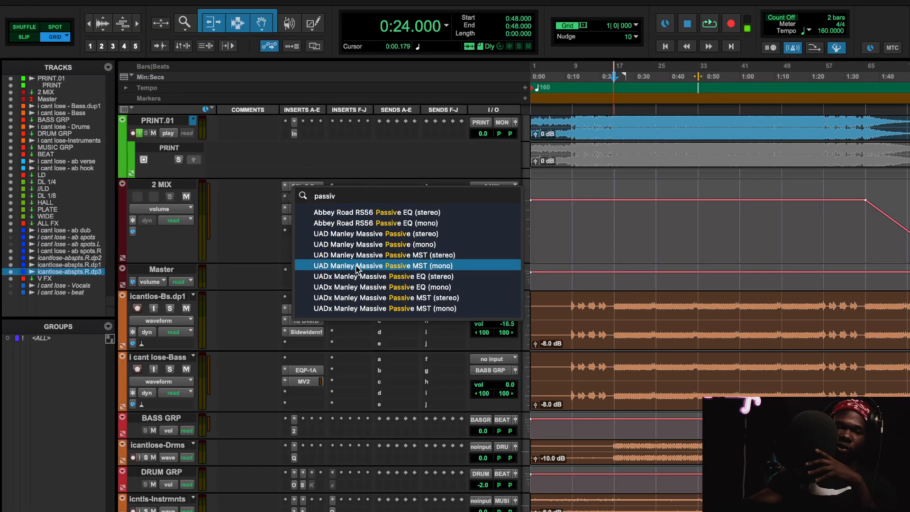
click(364, 277)
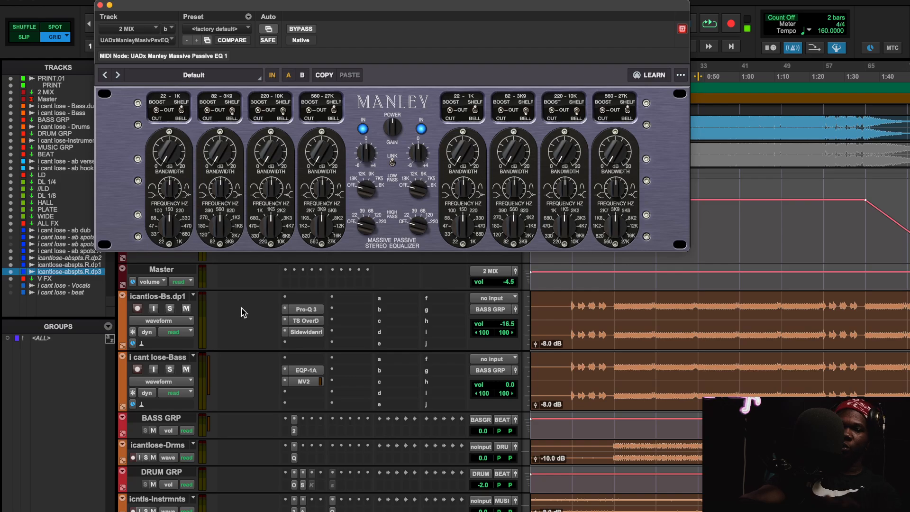
Insert FabFilter Pro-Q 3 on the duplicate bass track and shape a low-shelf boost at about 37 Hz and a high-shelf boost around 10 kHz.
click(347, 311)
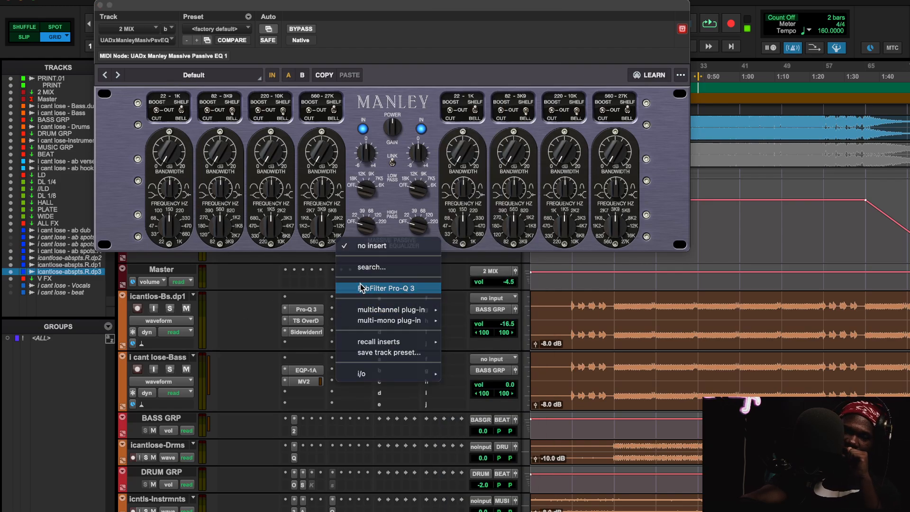
click(343, 291)
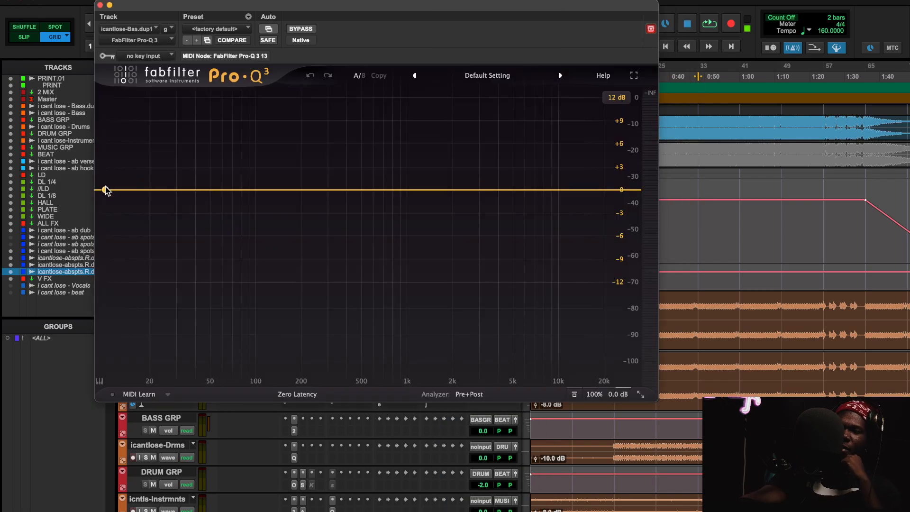
drag(106, 190, 191, 157)
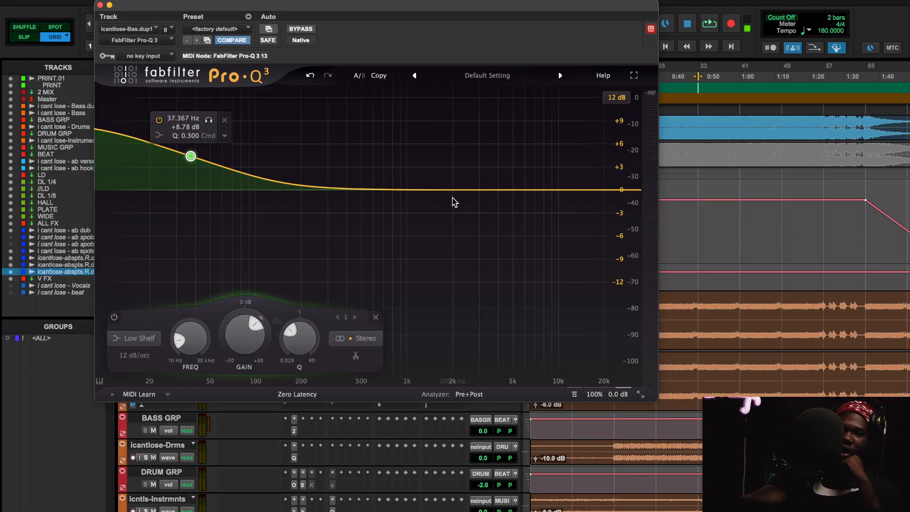
mouse_move(533, 190)
mouse_down()
mouse_move(522, 157)
mouse_move(531, 192)
mouse_up()
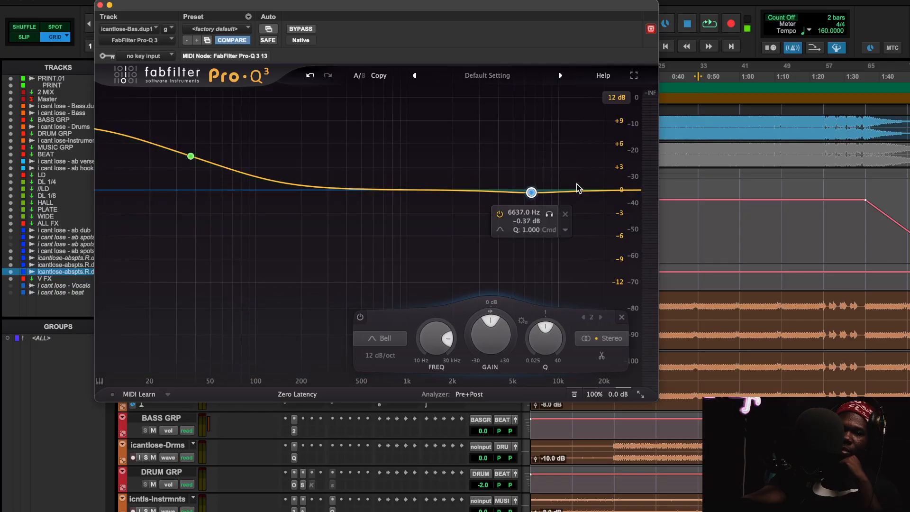
drag(605, 190, 557, 169)
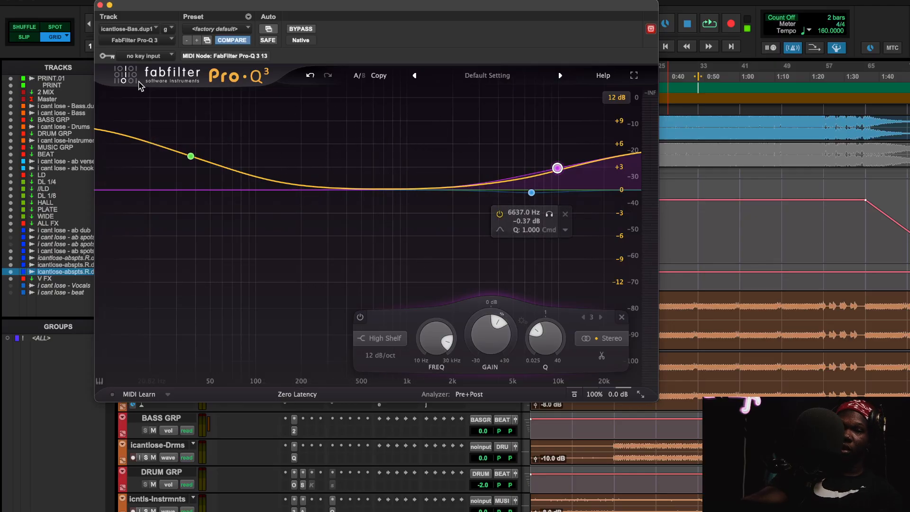
click(100, 5)
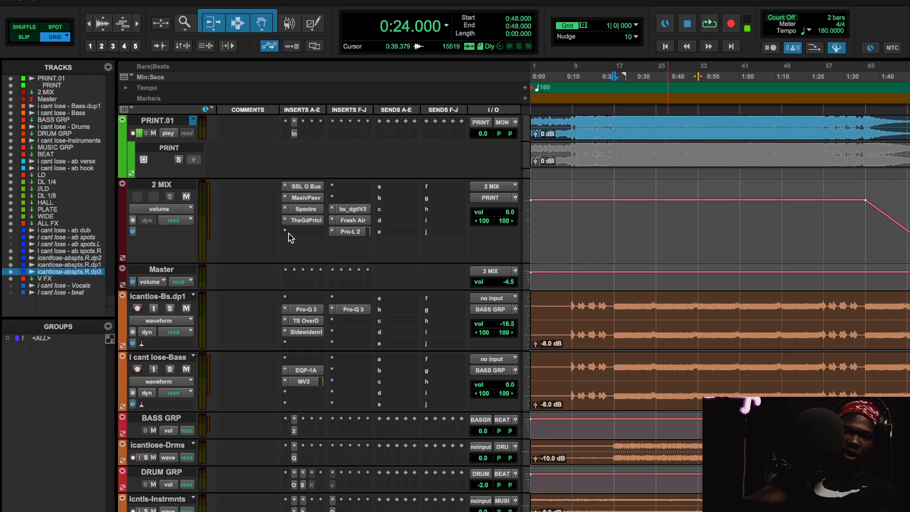
During playback from 0:24, set the Massive Passive's 22–1K band to boost, raise its gain and lower its frequency to 100 Hz.
key(space)
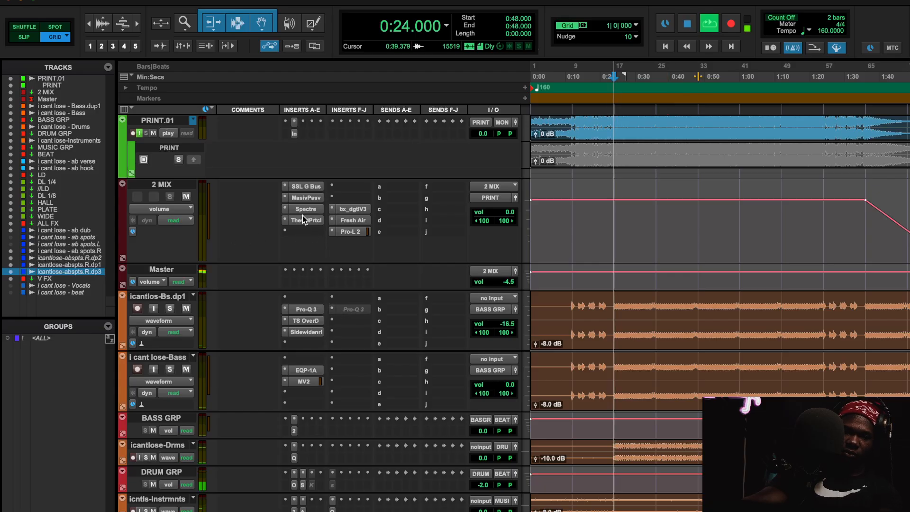
click(306, 198)
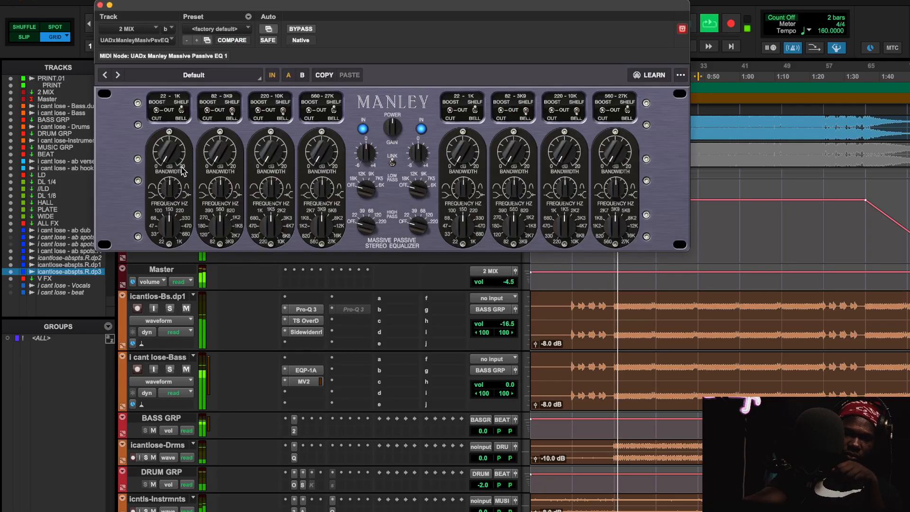
click(157, 111)
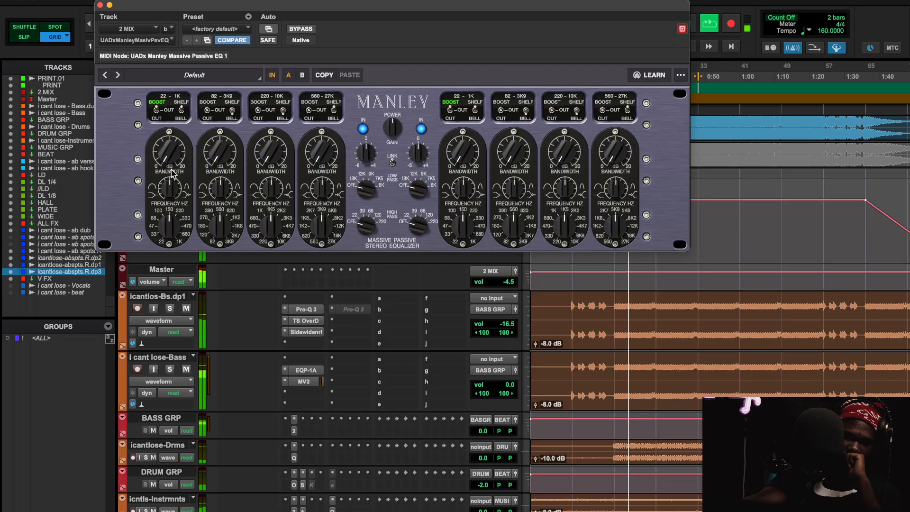
drag(172, 155, 175, 141)
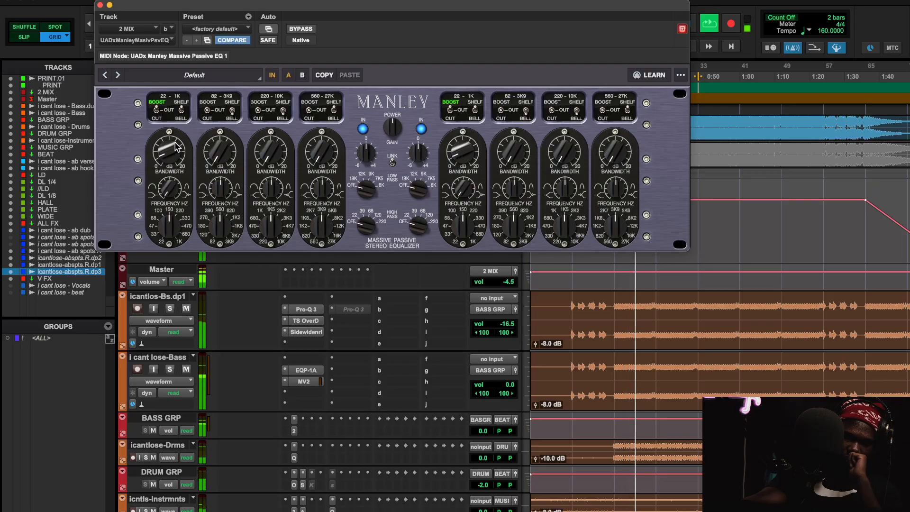
drag(169, 223, 181, 239)
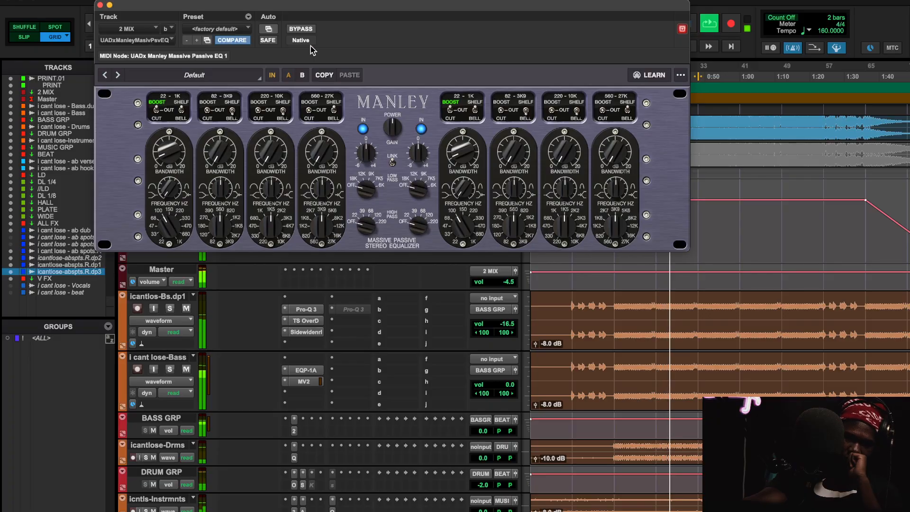
Compare the Massive Passive bypassed and active, settling the low band's frequency at 100 Hz, and stop playback.
click(313, 29)
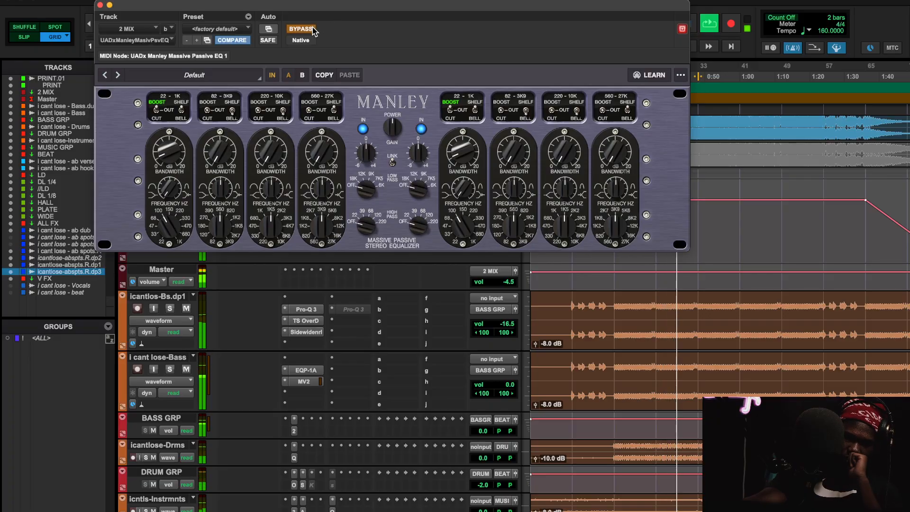
click(313, 31)
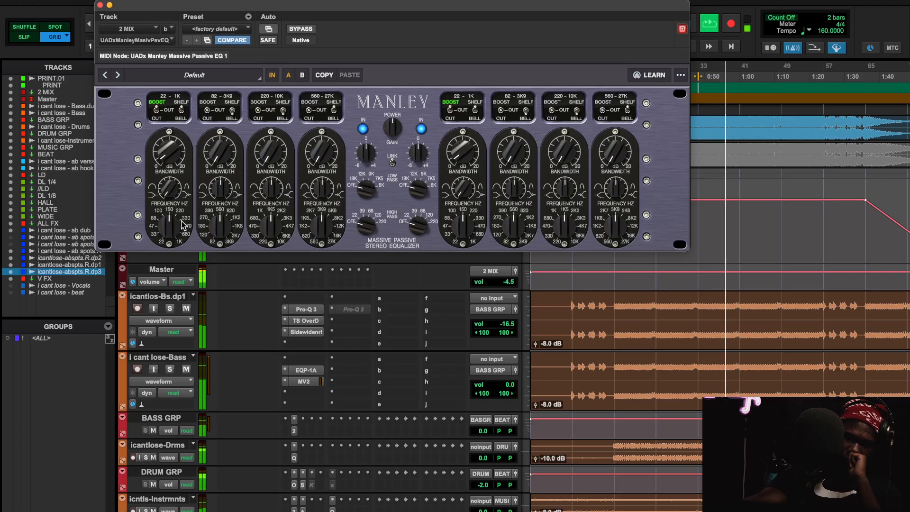
drag(169, 226, 179, 247)
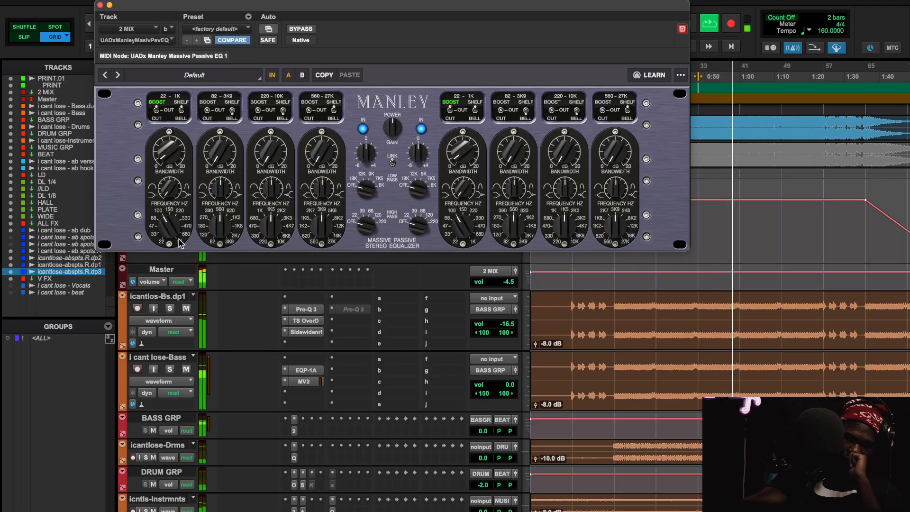
click(305, 29)
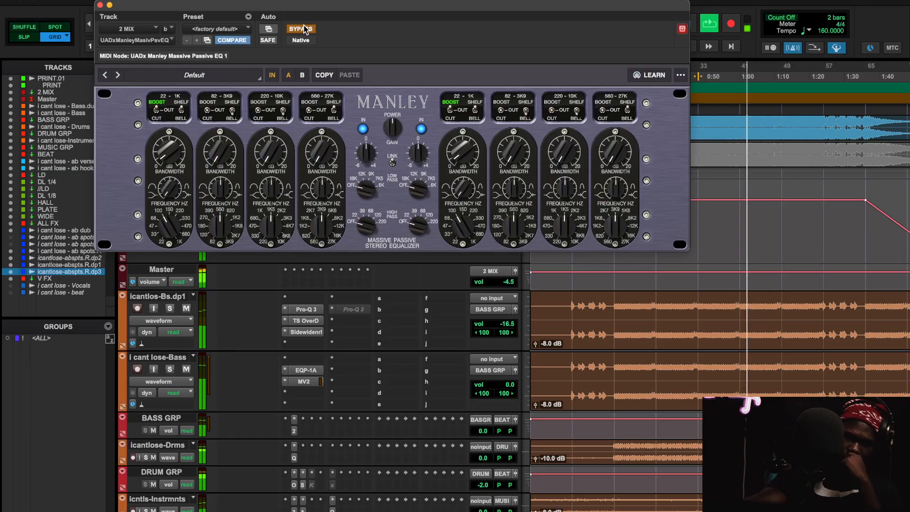
click(305, 29)
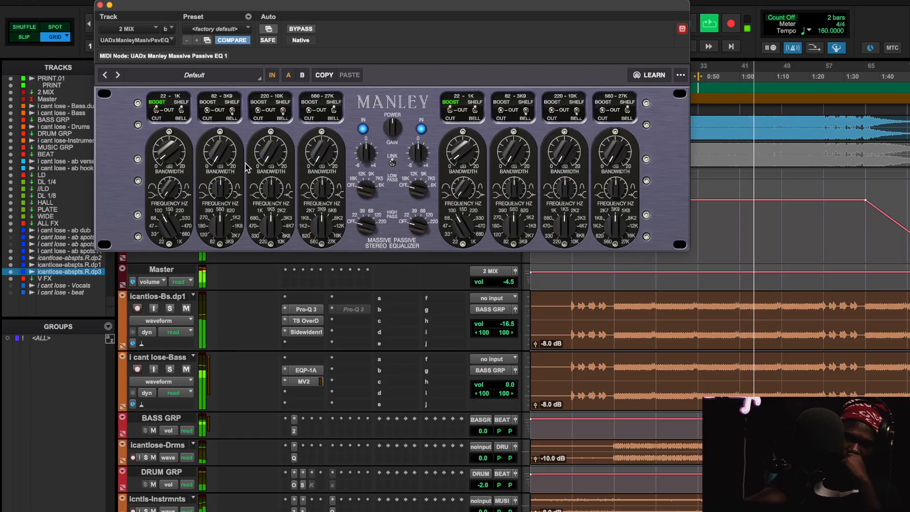
key(space)
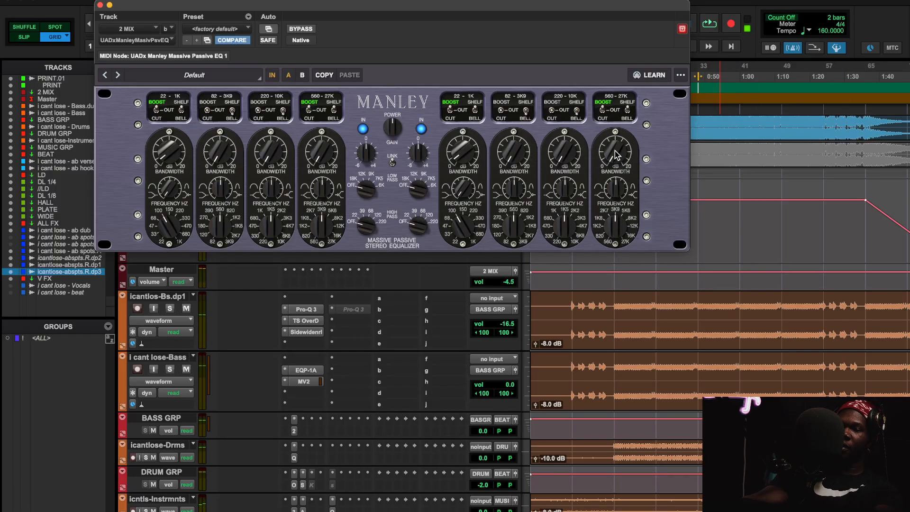
Sweep the boosted 560–27K band's frequency during playback, settle on a modest gain, and close the equalizer.
drag(615, 151, 614, 117)
key(space)
drag(616, 217, 638, 145)
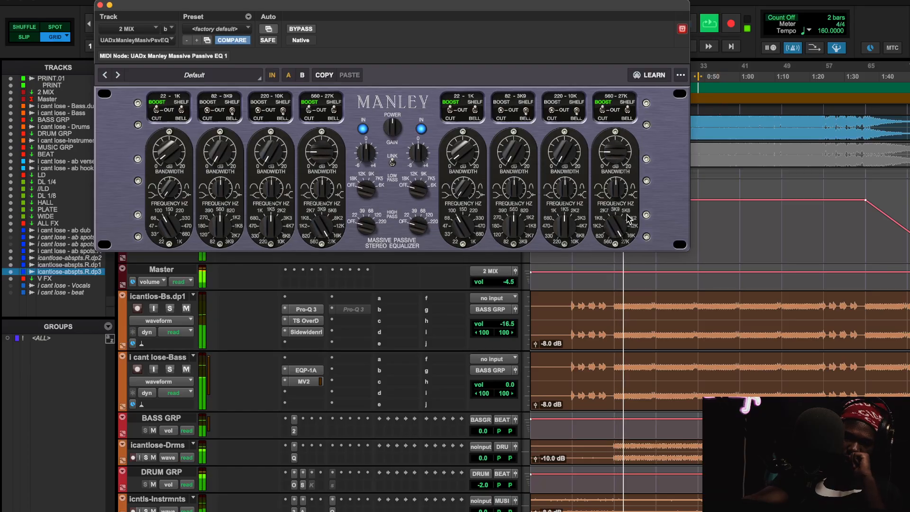
drag(628, 218, 625, 237)
drag(617, 153, 622, 271)
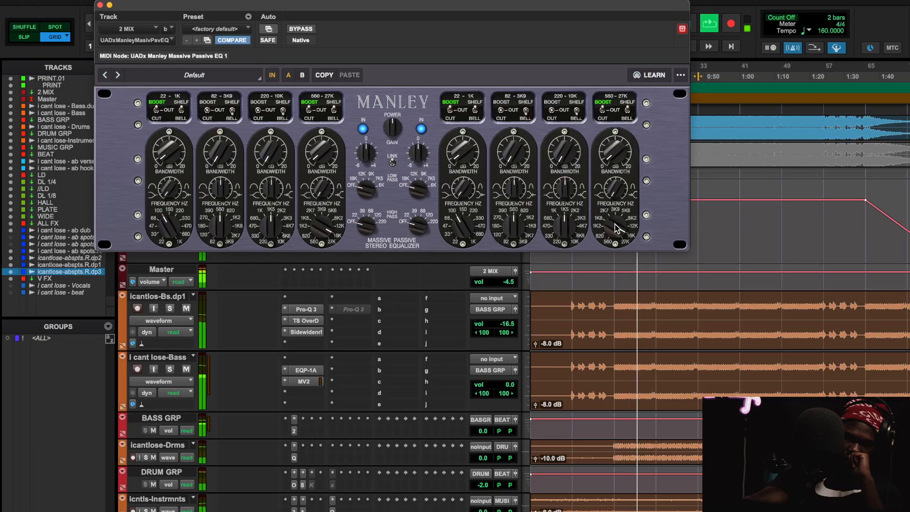
drag(617, 222, 620, 262)
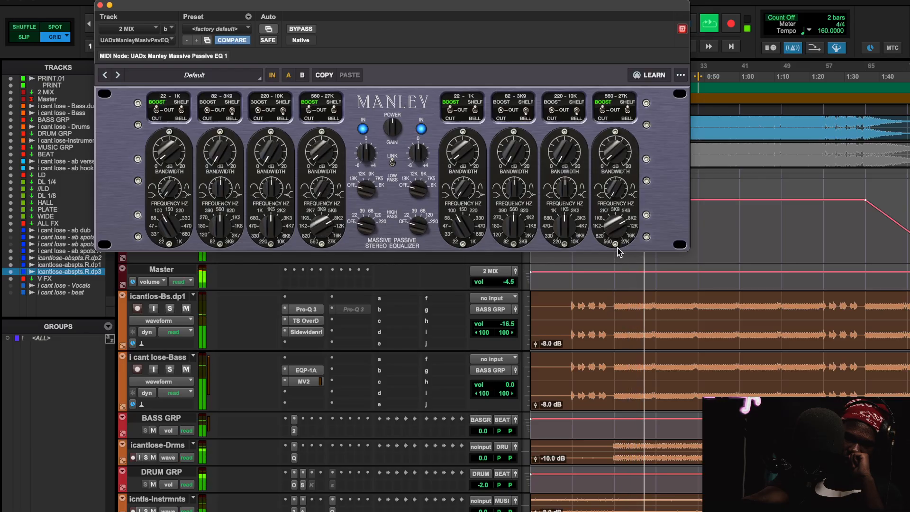
drag(621, 230, 626, 247)
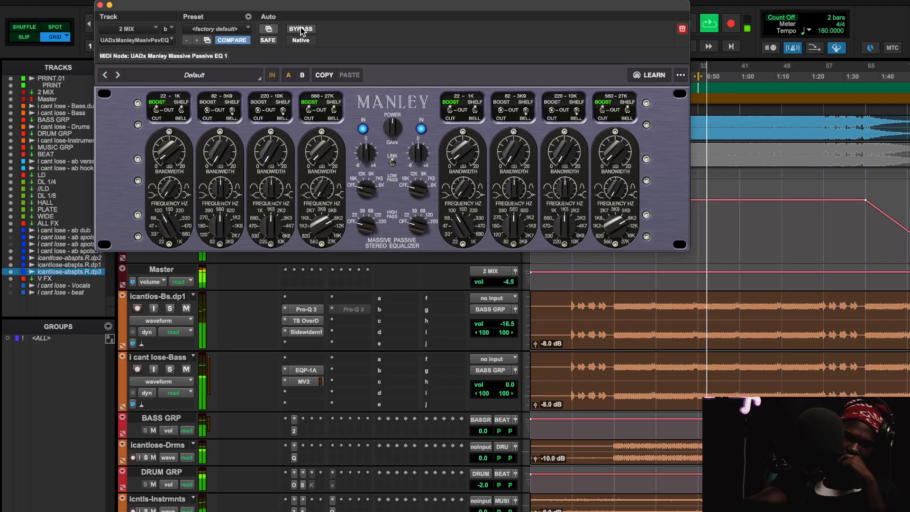
click(100, 6)
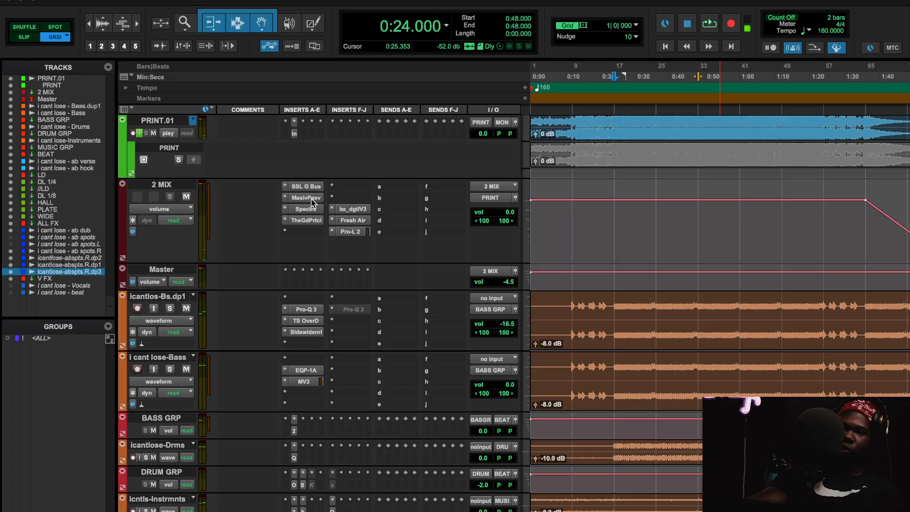
Play from 0:24 and compare the 2 MIX with its SSL G Bus and Massive Passive inserts bypassed and active, stopping playback with both active.
key(space)
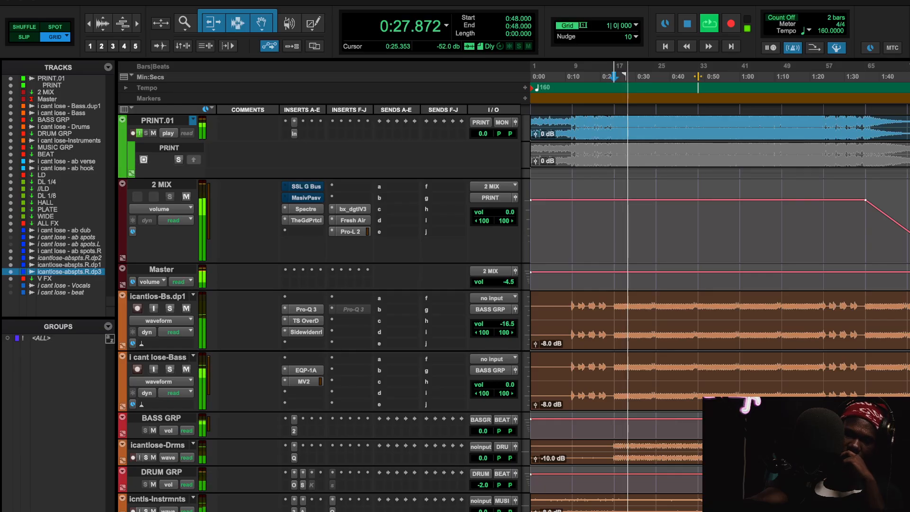
scroll(667, 300, down, 3)
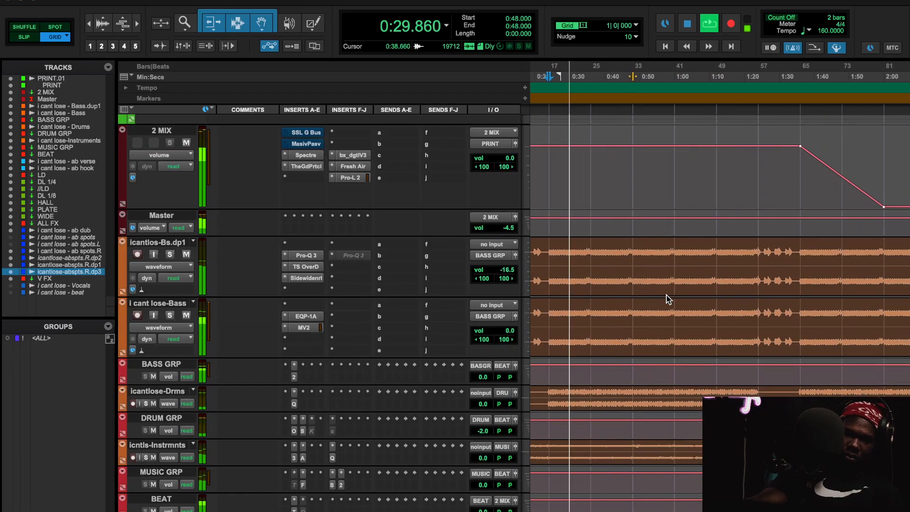
scroll(667, 301, up, 3)
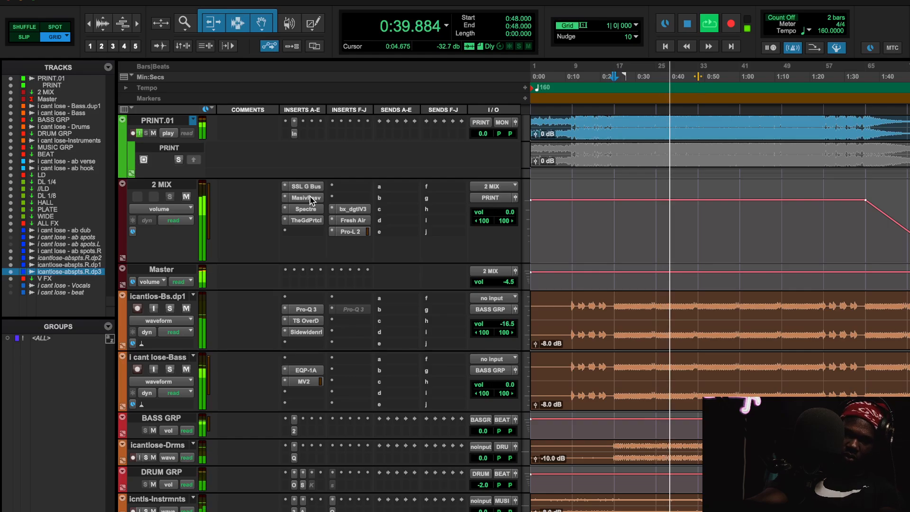
super+click(310, 196)
super+click(312, 187)
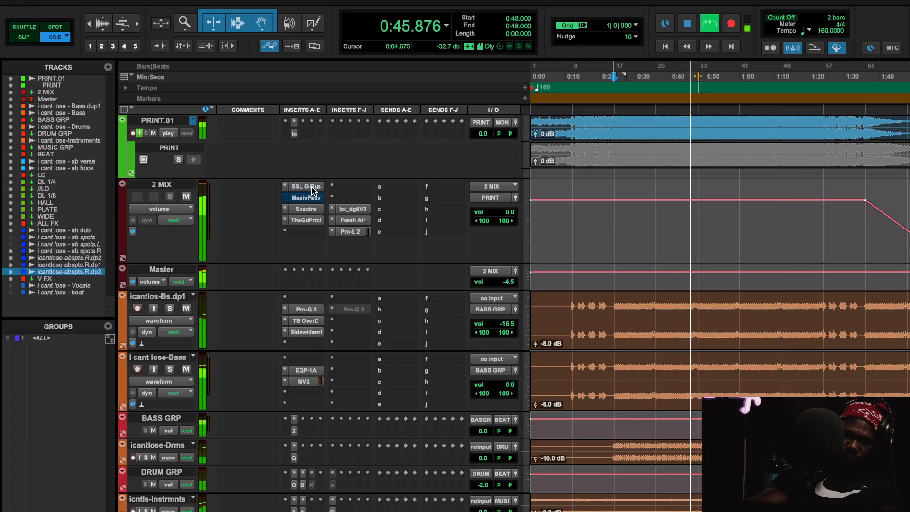
super+click(312, 187)
super+click(312, 198)
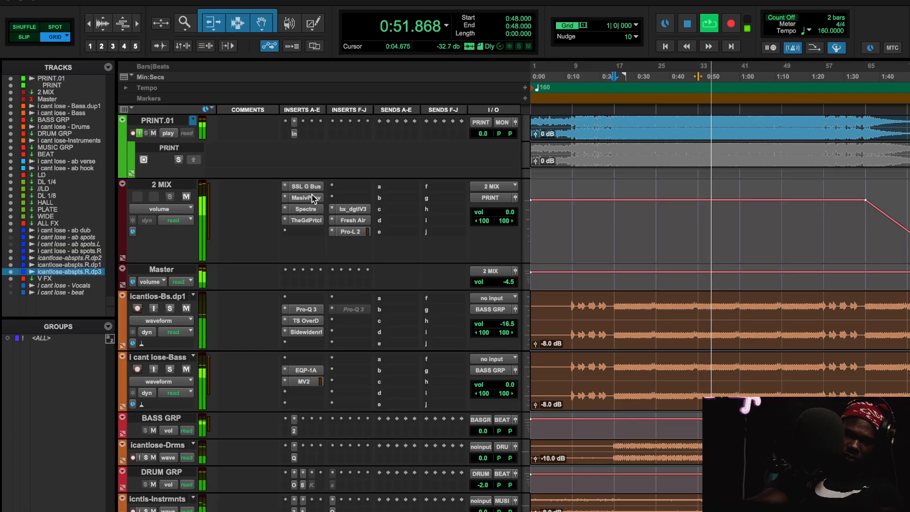
super+click(312, 198)
super+click(314, 187)
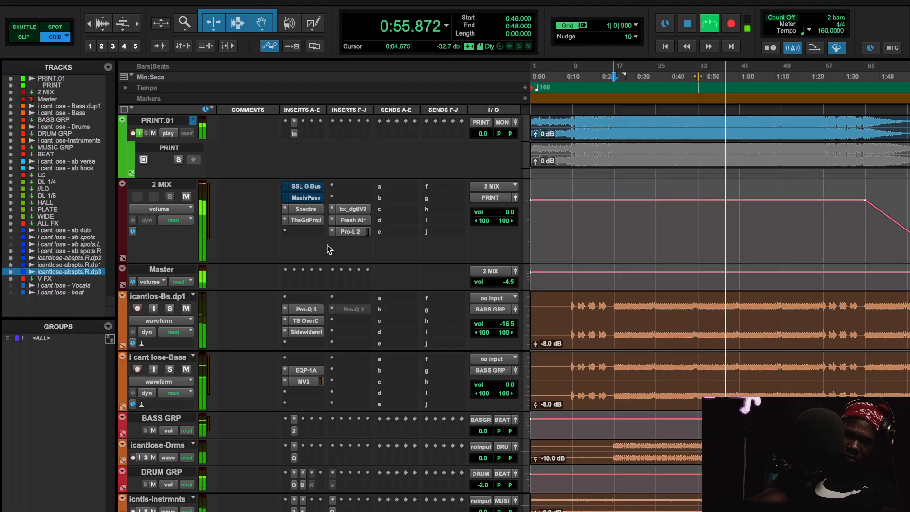
super+click(315, 199)
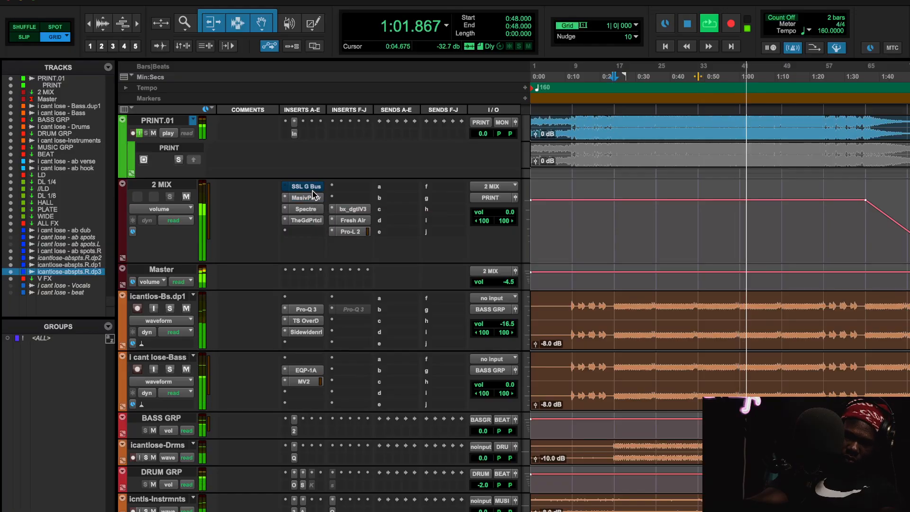
super+click(311, 189)
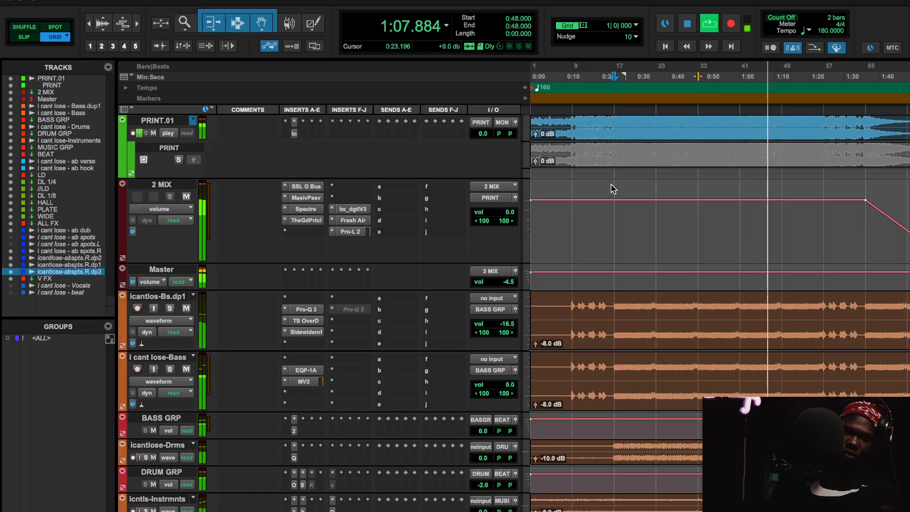
key(space)
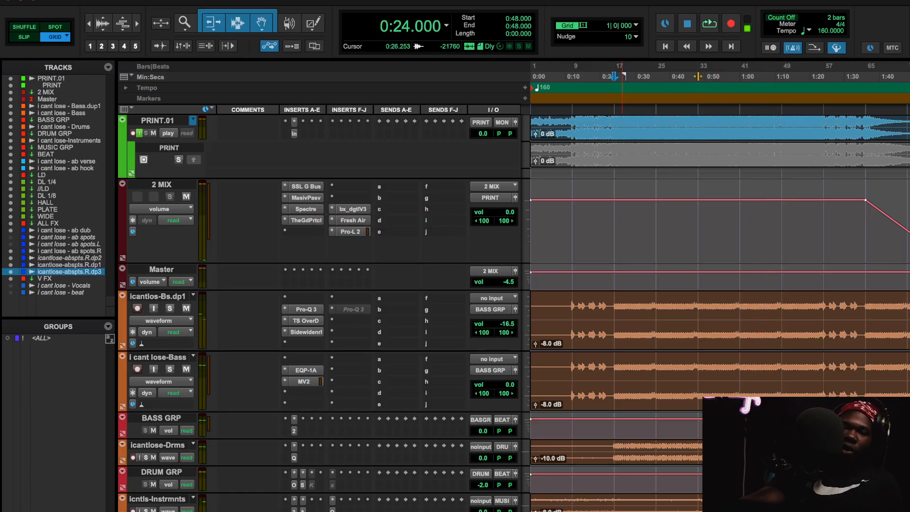